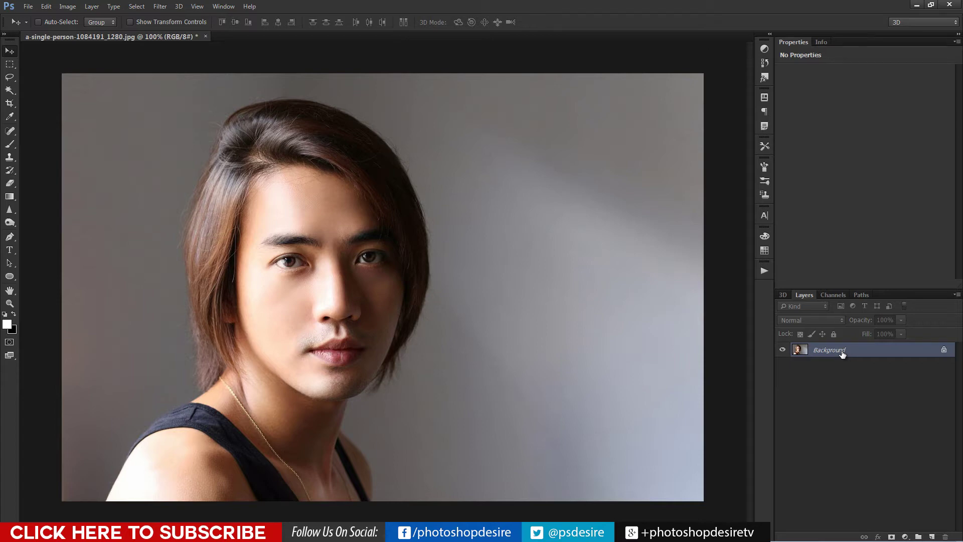
Step: Duplicate the Background layer and brighten the copy with a raised Curves adjustment
right_click(841, 353)
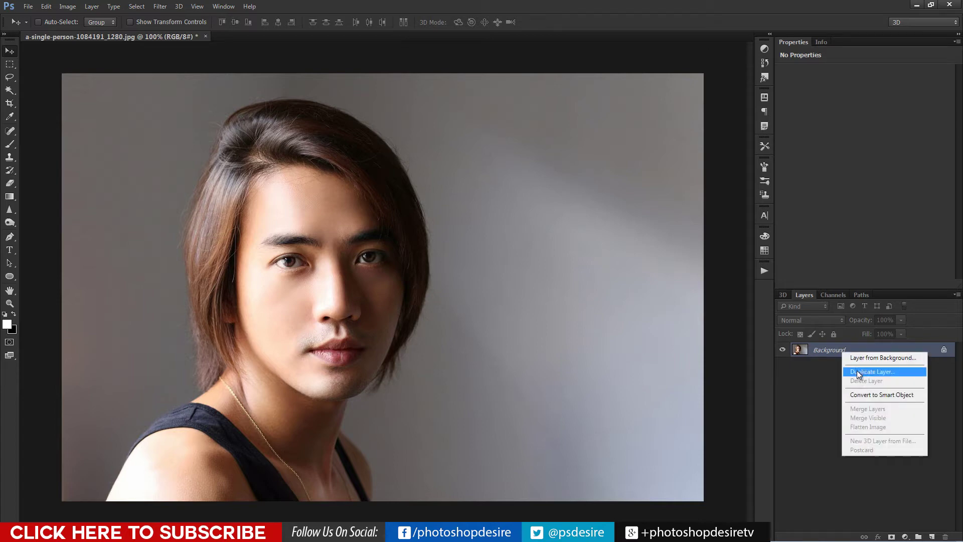
left_click(859, 373)
left_click(439, 113)
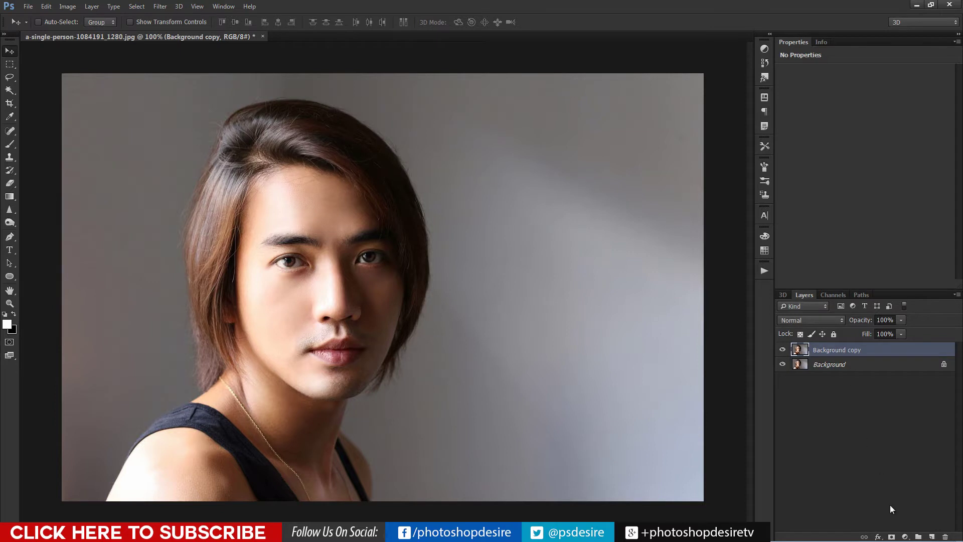
left_click(904, 536)
left_click(905, 400)
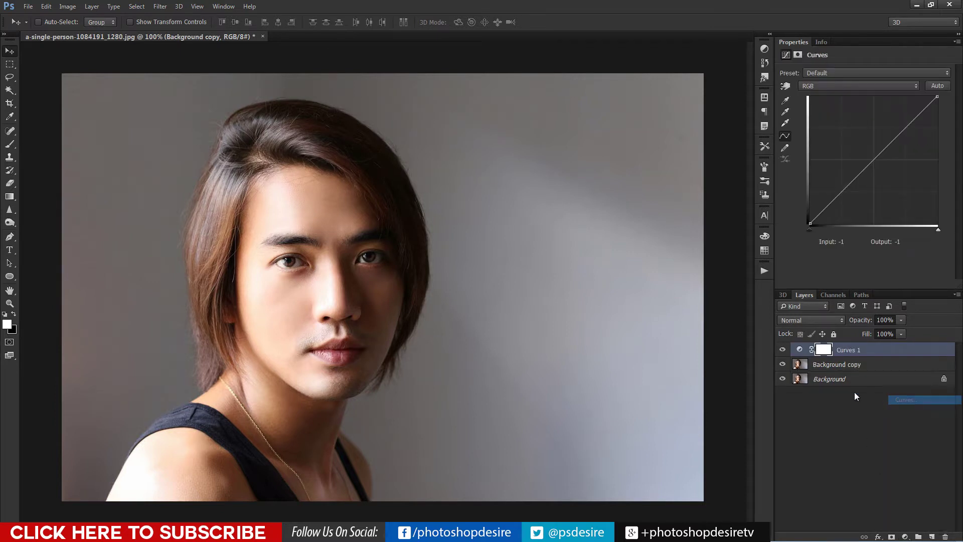
left_click_drag(867, 166, 864, 152)
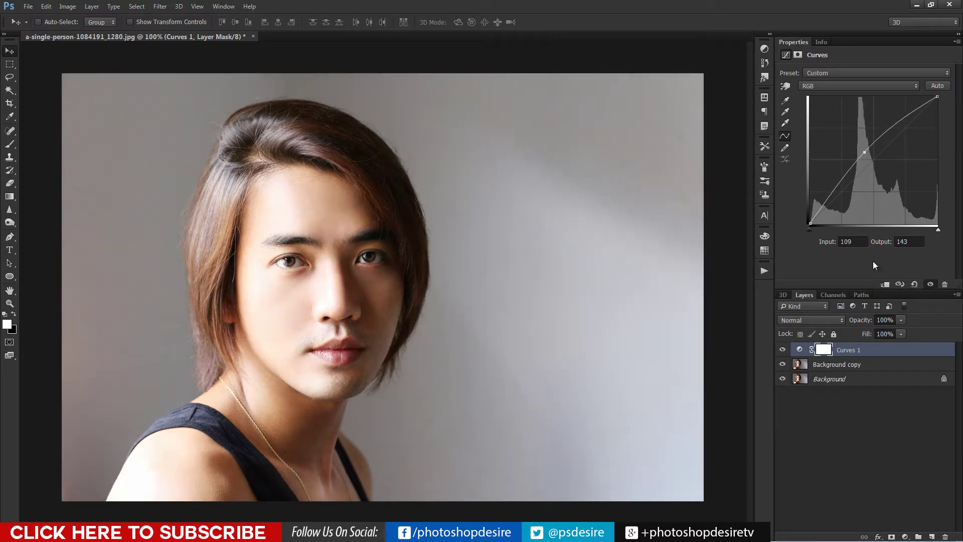
Step: Group Background copy and Curves 1 into Group 1
left_click(851, 367)
left_click(846, 351, "shift")
right_click(846, 351)
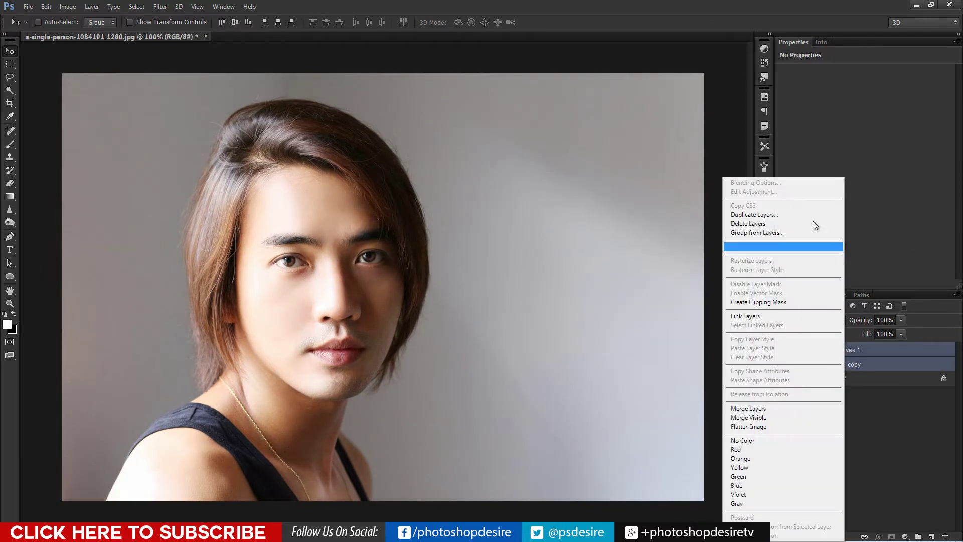
left_click(768, 233)
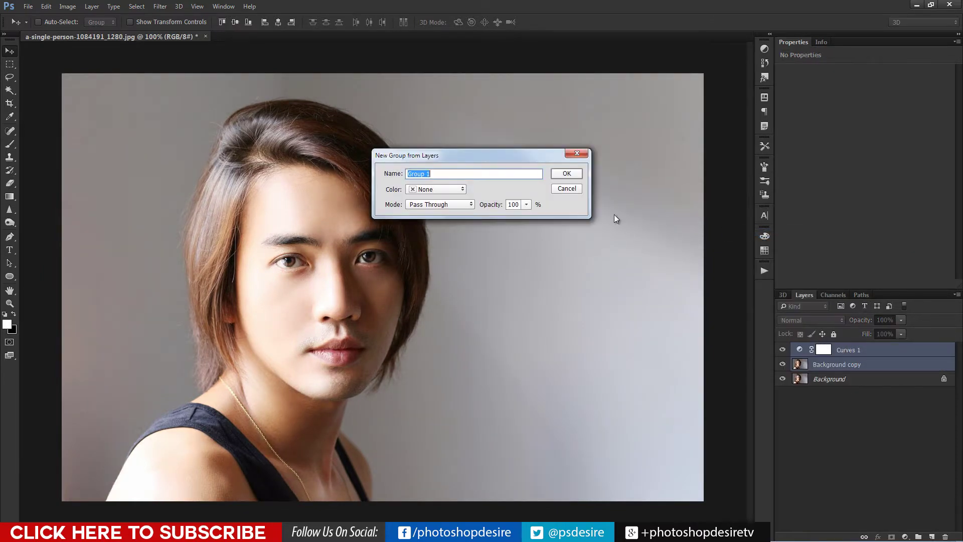
left_click(567, 174)
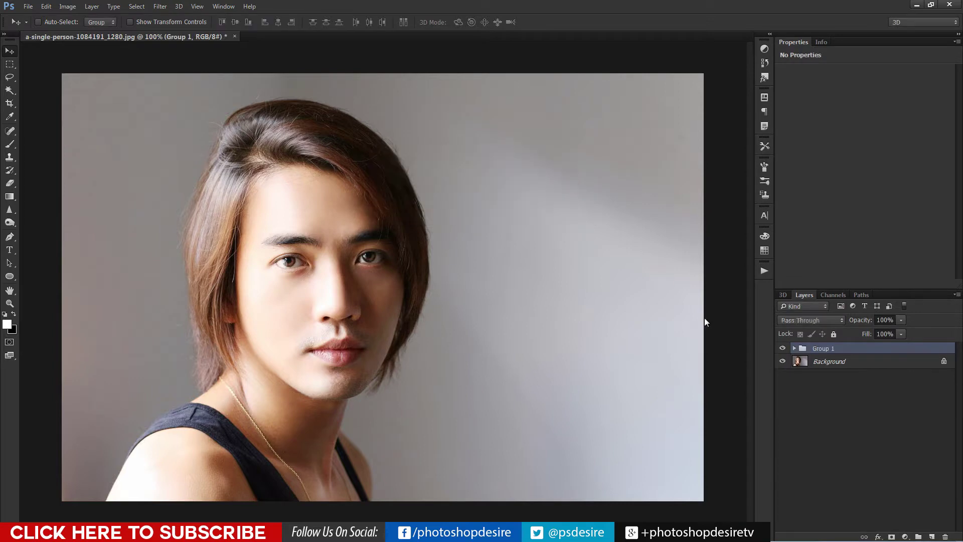
Step: Add a mask to Group 1 and fill it with the inverted merged image via Apply Image
left_click(891, 536)
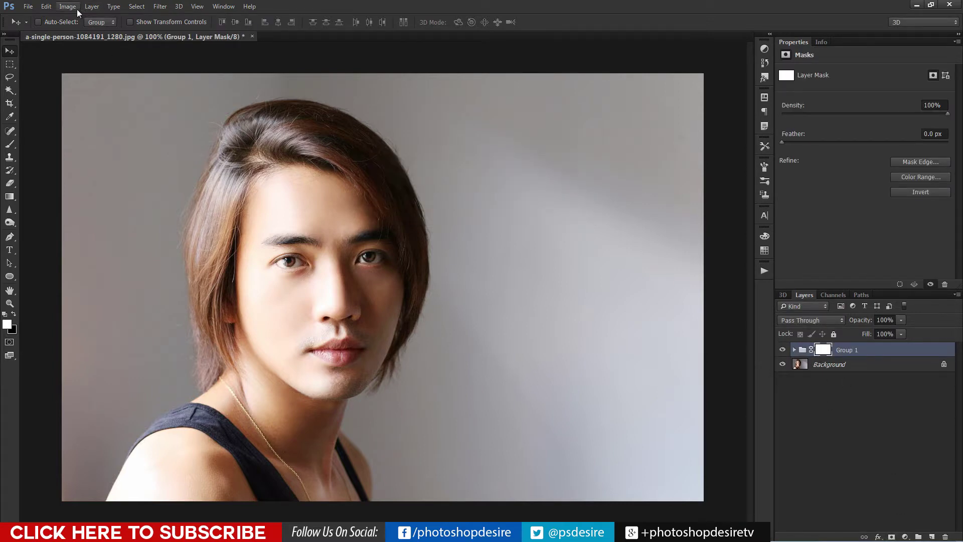
left_click(77, 9)
left_click(101, 148)
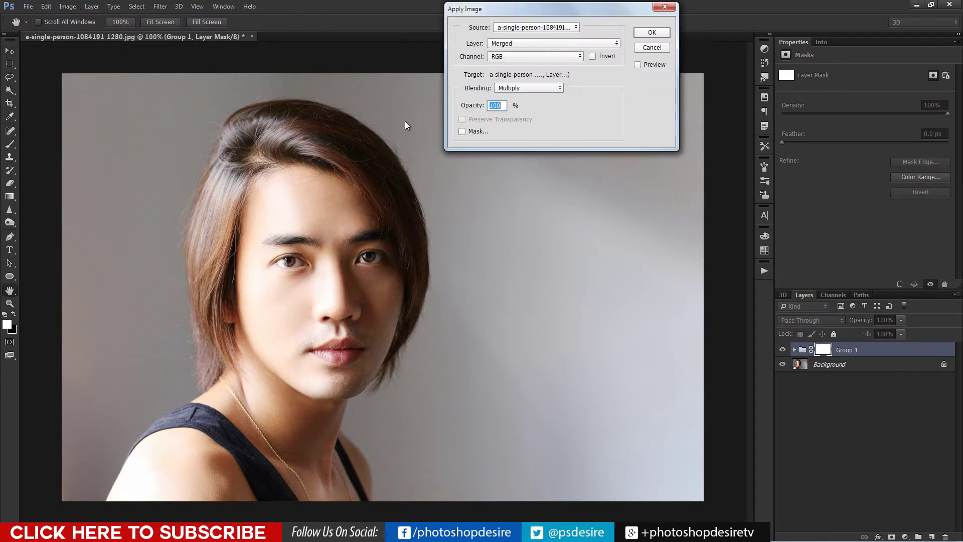
left_click(592, 57)
left_click(649, 33)
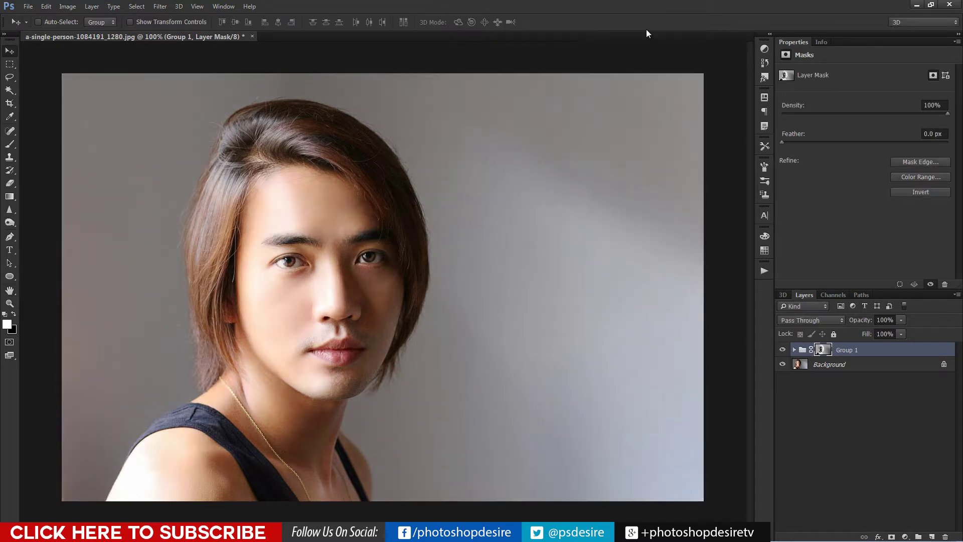
Step: Hide Group 1, duplicate Background again, and darken the copy with a lowered Curves adjustment
left_click(782, 350)
right_click(820, 366)
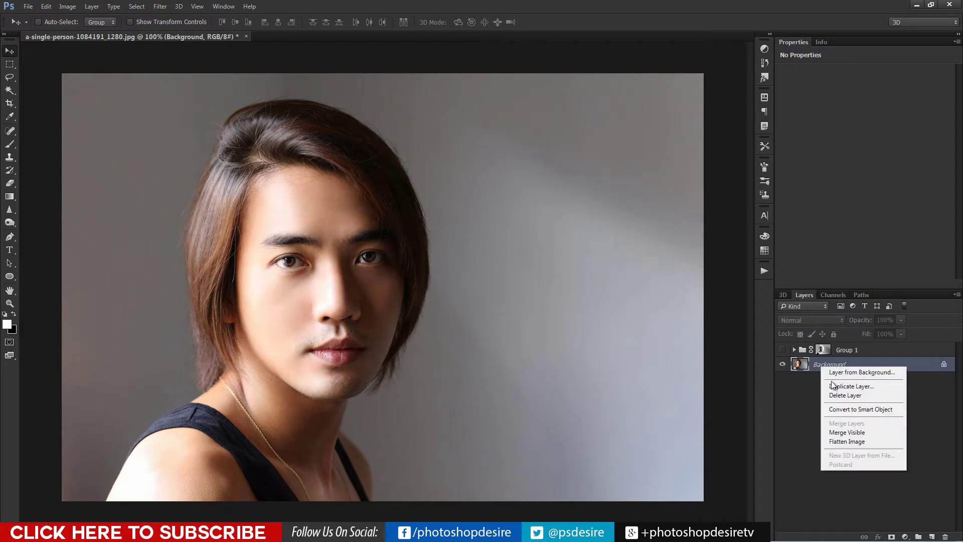
left_click(850, 385)
left_click(438, 113)
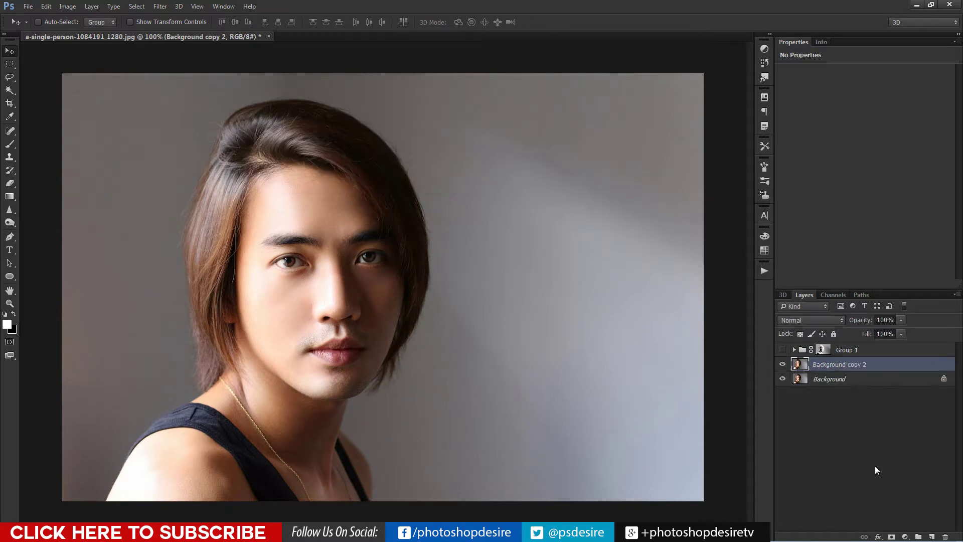
left_click(904, 536)
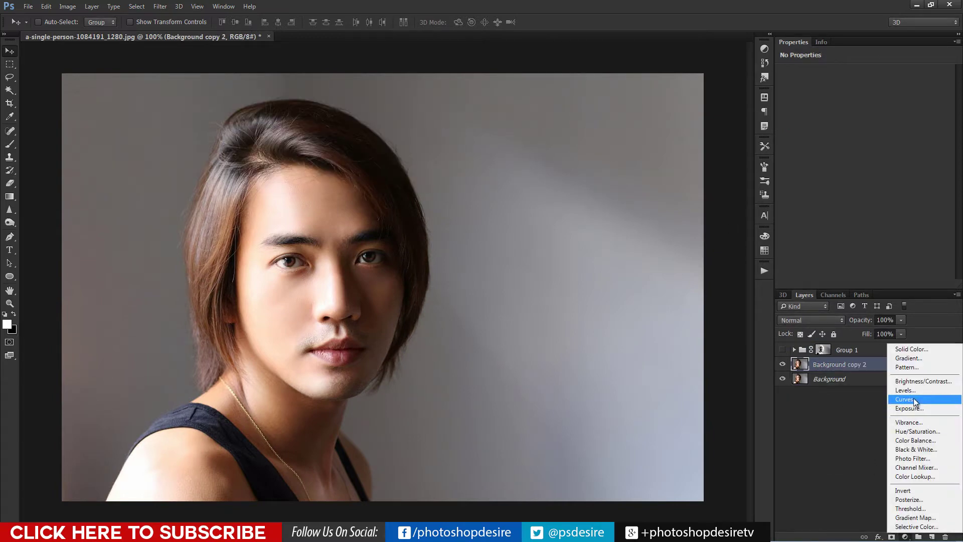
left_click(917, 399)
left_click_drag(874, 159, 880, 167)
Step: Group Background copy 2 and Curves 2 into Group 2
left_click(859, 379)
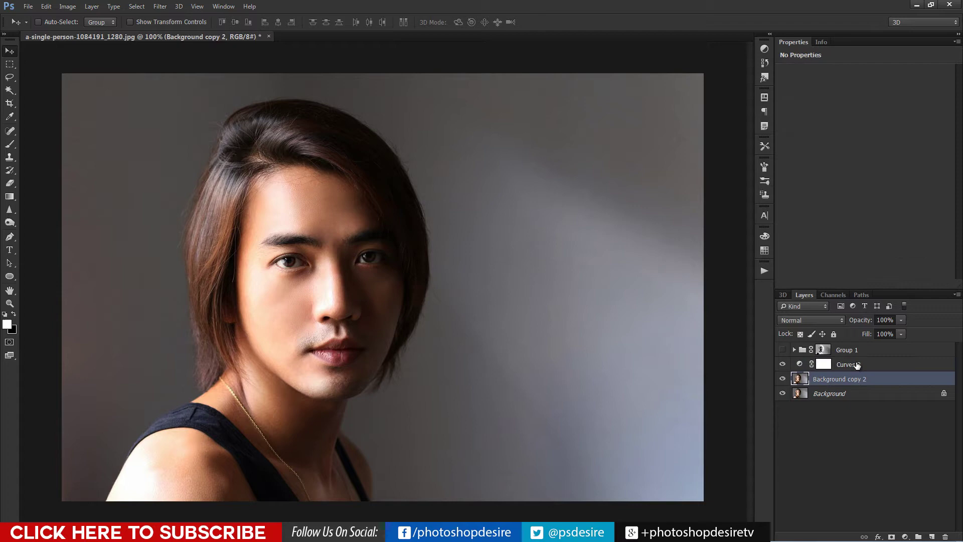
left_click(859, 364, "shift")
right_click(857, 365)
left_click(784, 233)
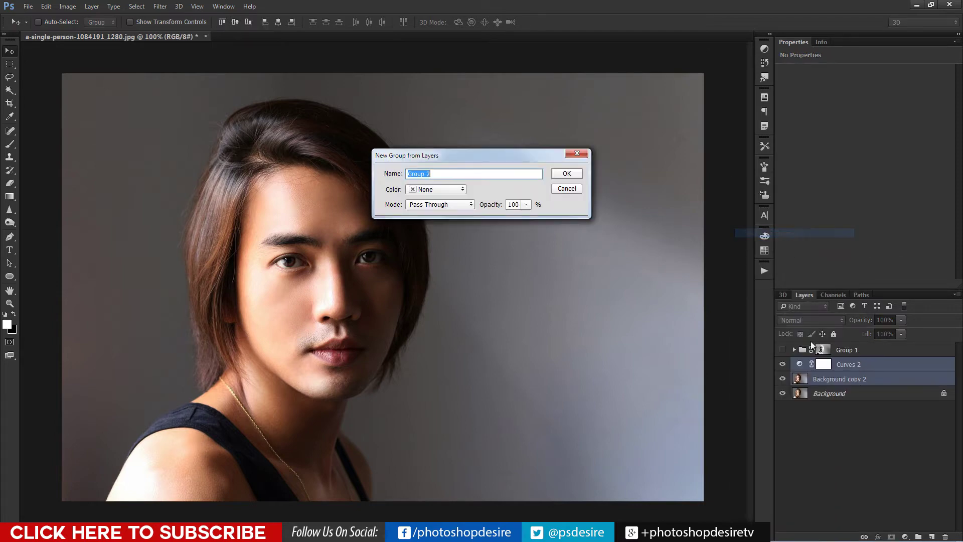
left_click(567, 173)
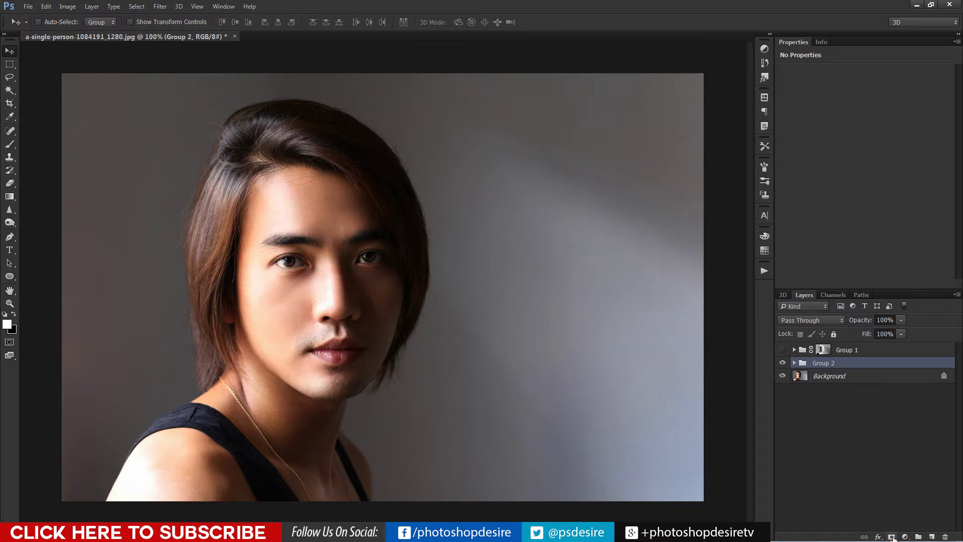
Step: Add a mask to Group 2 filled with the non-inverted merged image via Apply Image
left_click(891, 536)
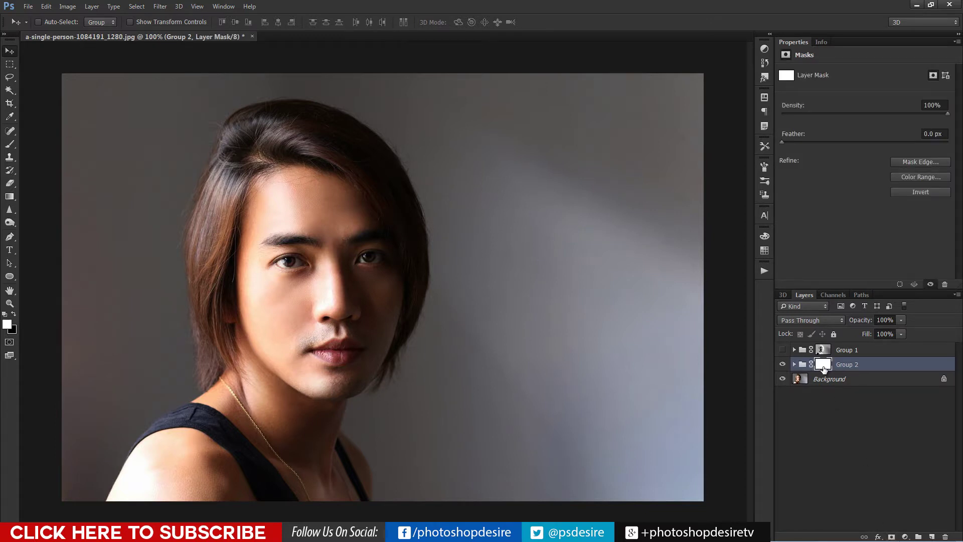
left_click(72, 9)
left_click(83, 150)
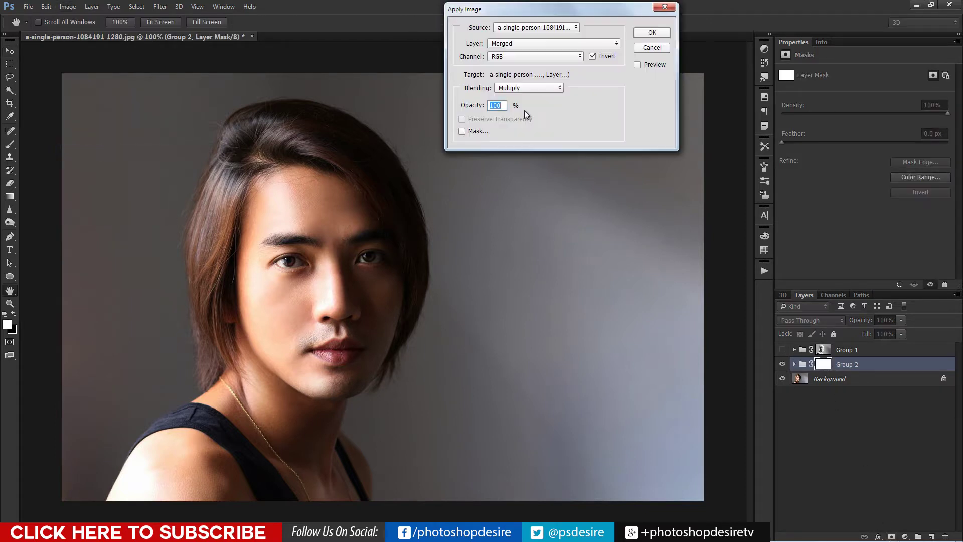
left_click(651, 32)
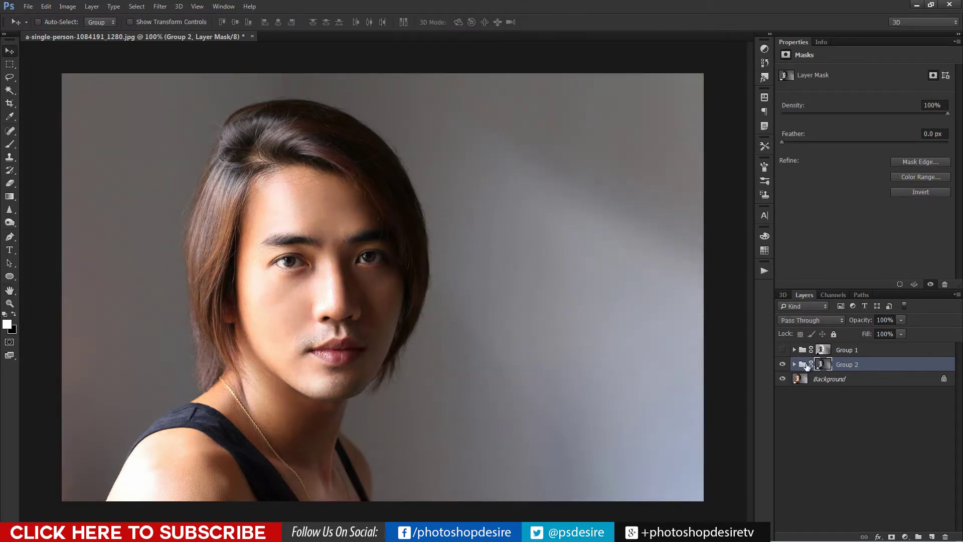
Step: Show Group 1 again, compare both groups against the original, then select Group 1
left_click(783, 349)
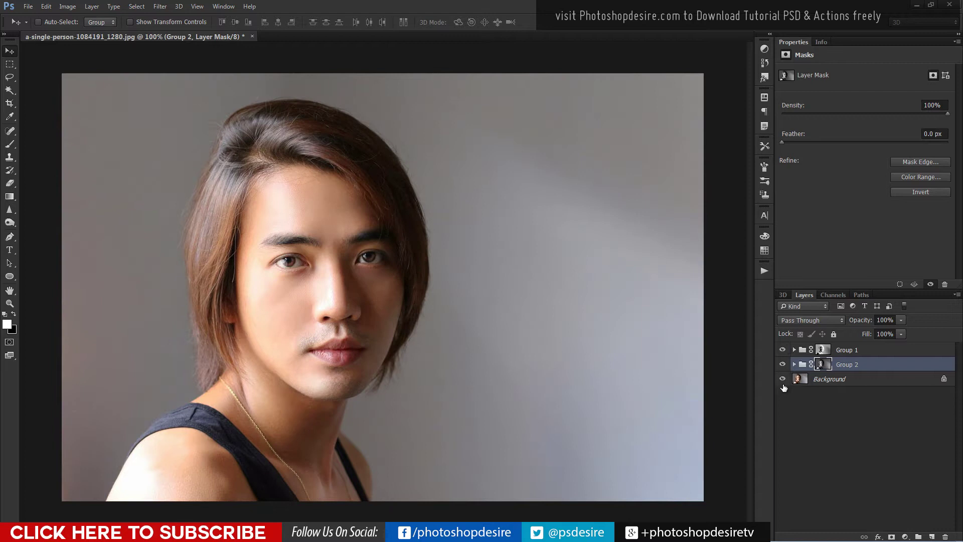
left_click(782, 378, "alt")
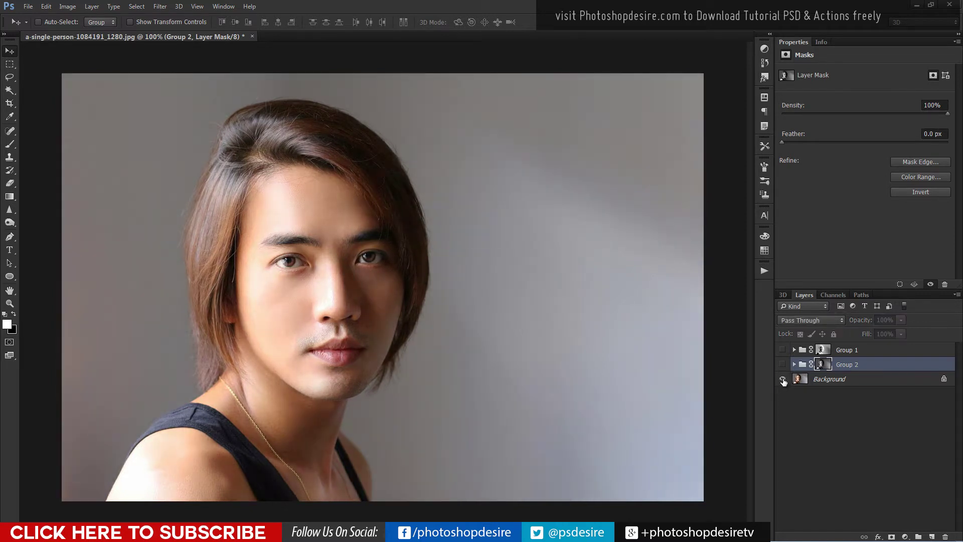
left_click(783, 380, "alt")
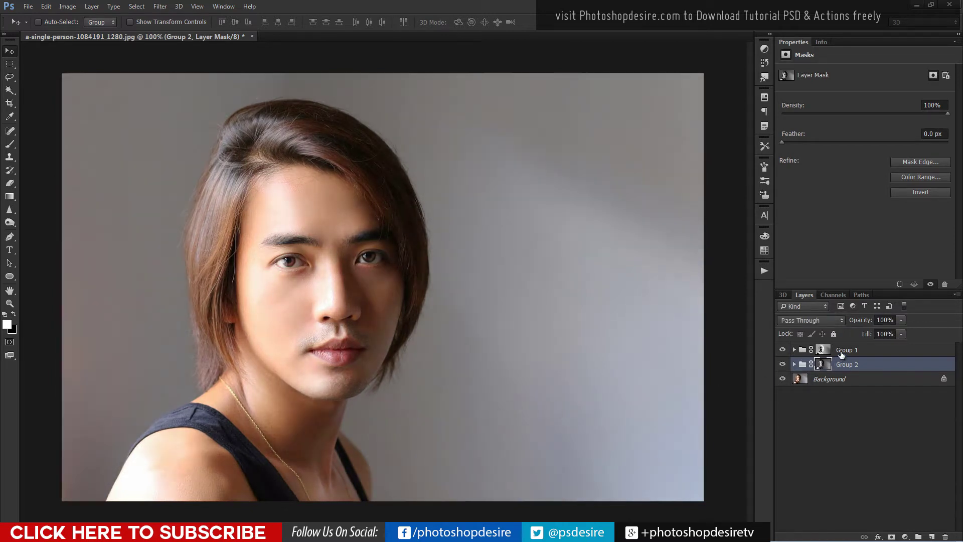
left_click(843, 351)
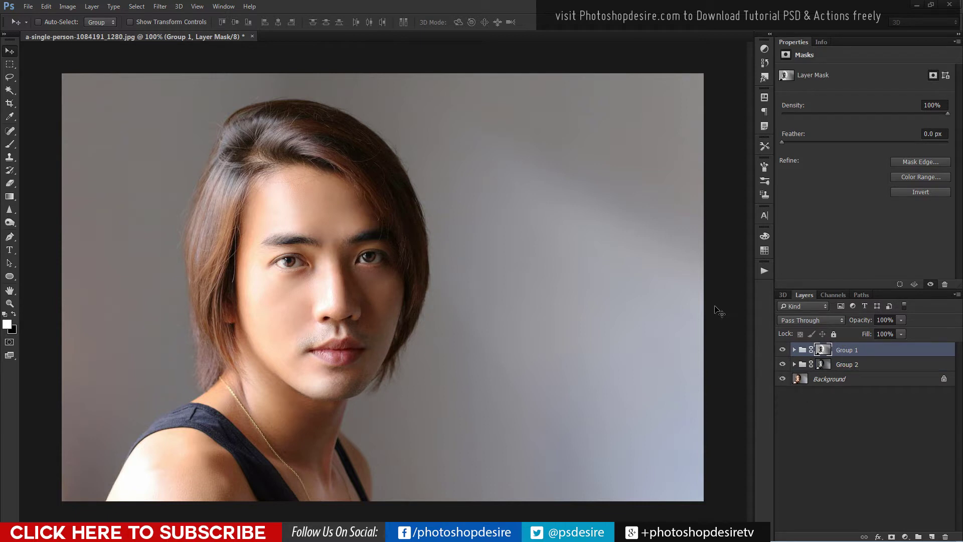
Step: Stamp all visible layers into a new Layer 1 and apply a Gaussian Blur to it
key("ctrl+shift+alt+e")
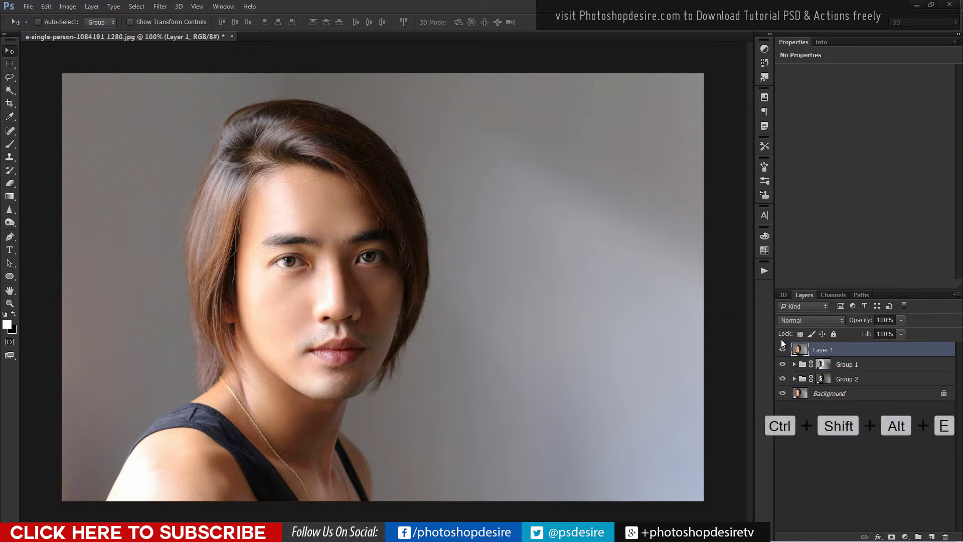
left_click(160, 6)
mouse_move(205, 111)
left_click(312, 146)
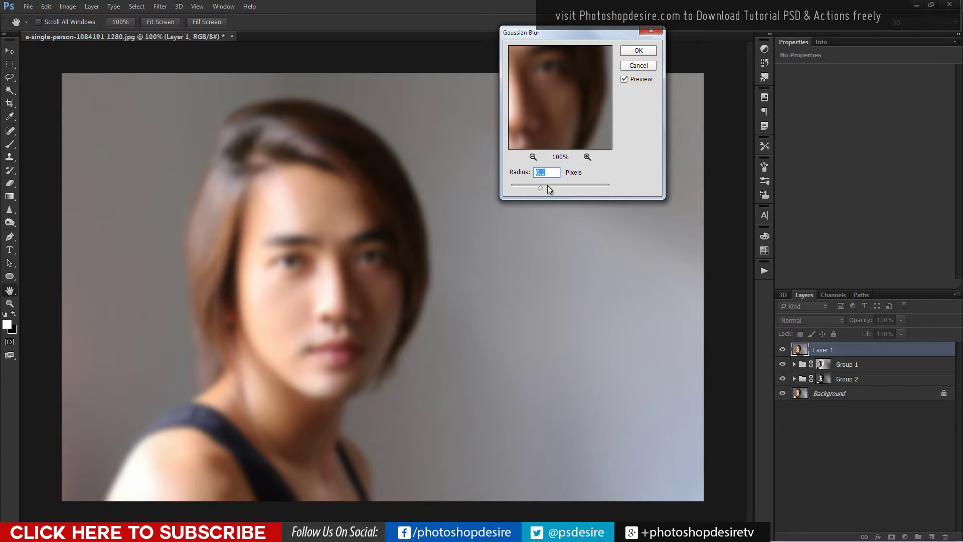
left_click(652, 50)
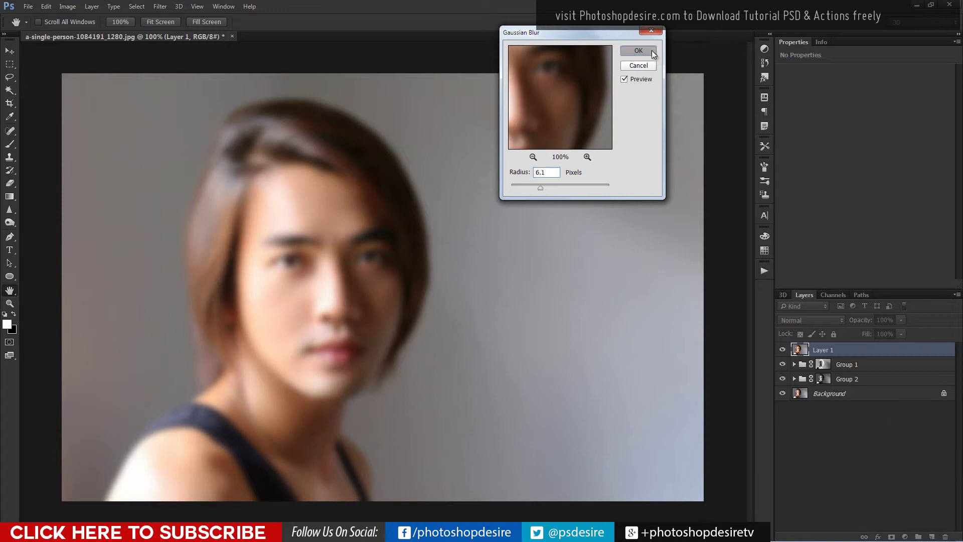
Step: Set Layer 1 to Lighter Color blending at 50% opacity
left_click(805, 320)
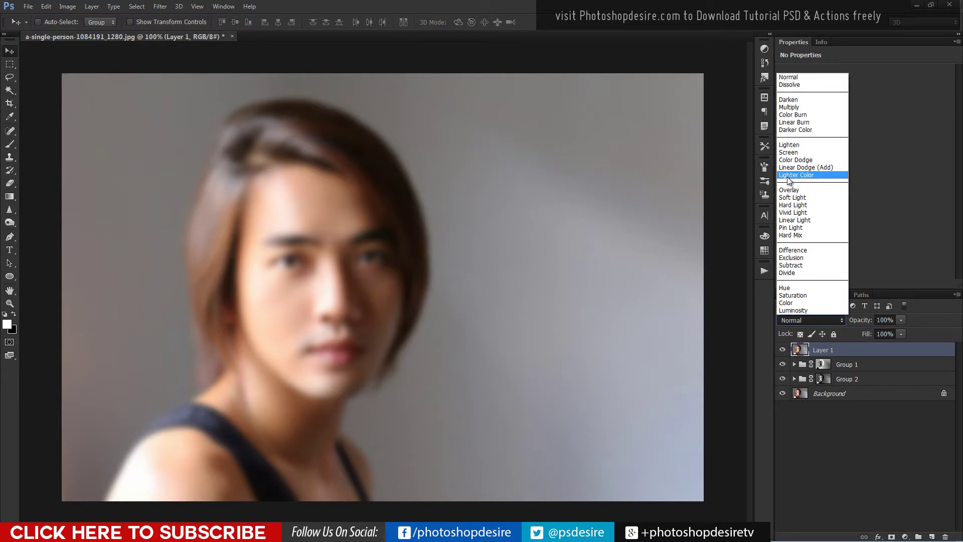
left_click(787, 176)
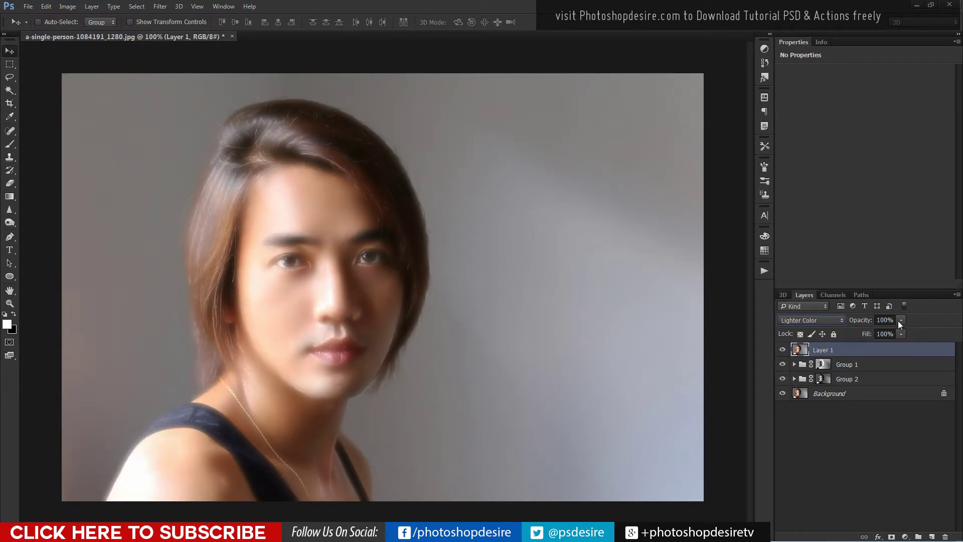
left_click(901, 333)
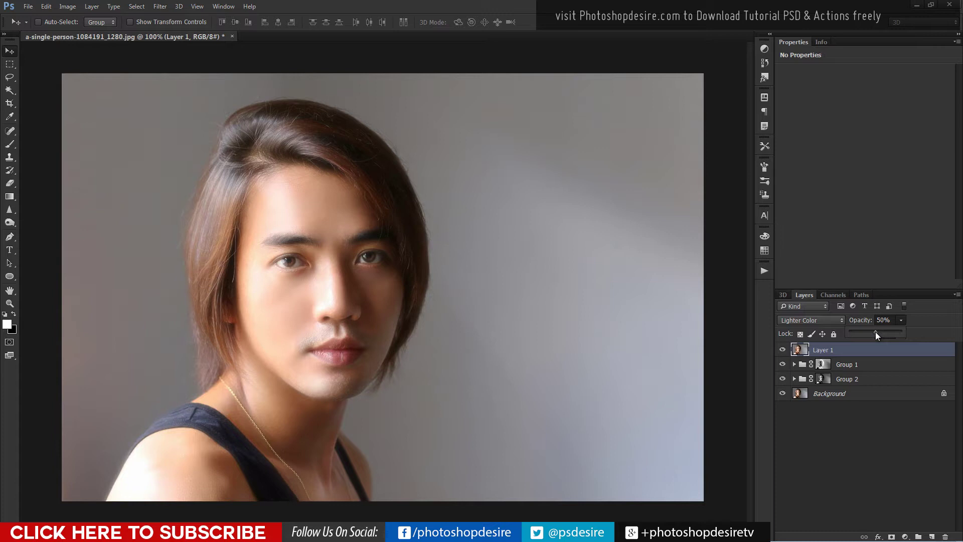
left_click(850, 446)
Step: Select Group 1's mask and the Background layer, then return to Layer 1
left_click(843, 366)
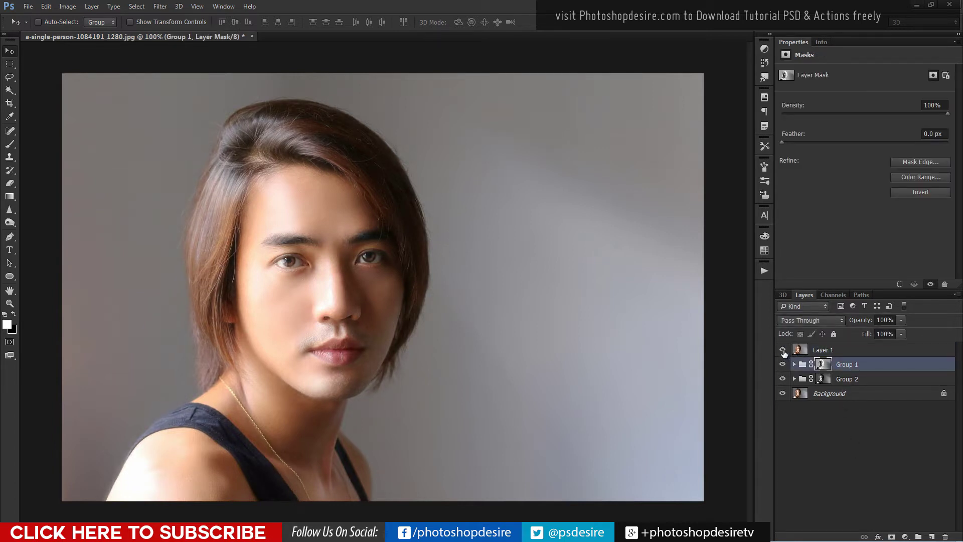
left_click(817, 396)
right_click(817, 398)
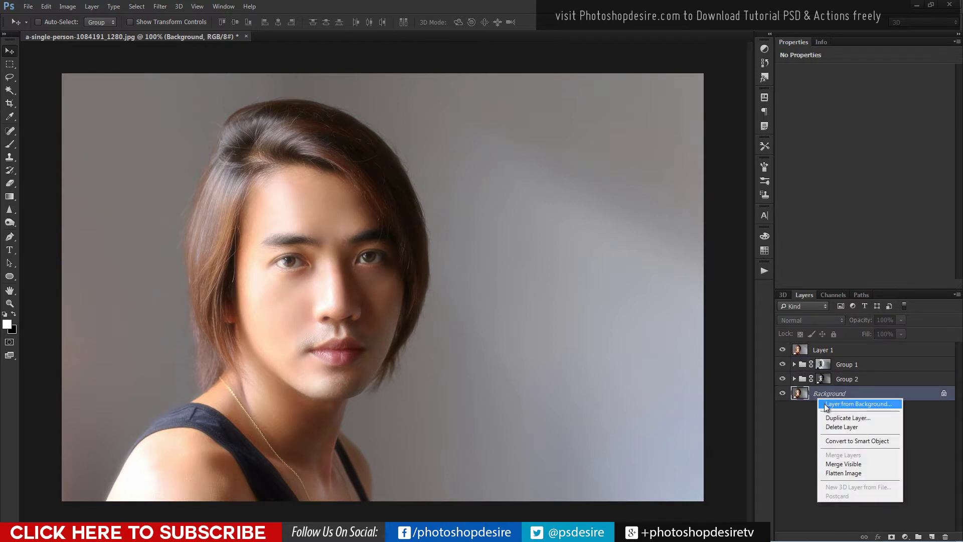
left_click(809, 387)
left_click(822, 351)
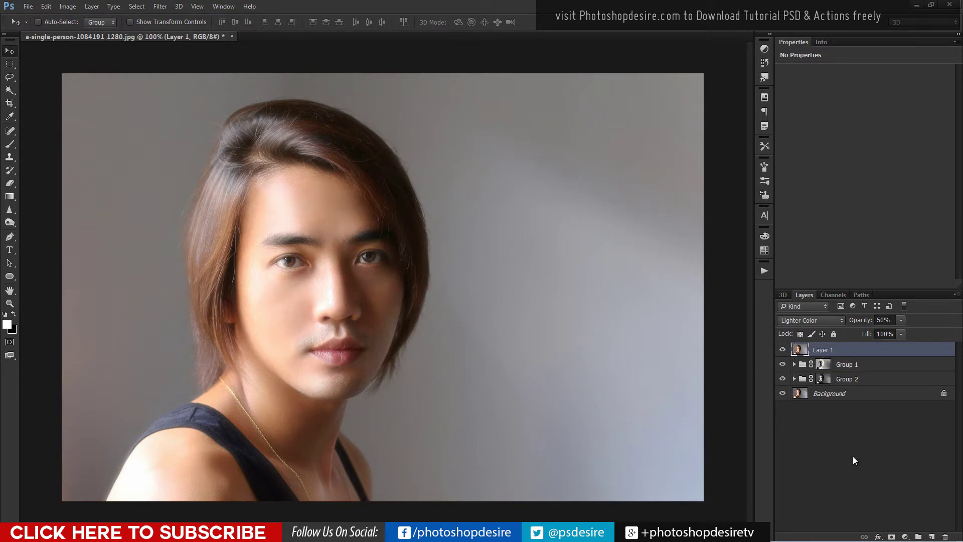
Step: Add a Gradient Fill layer using the Yellow, Magenta, Teal preset
left_click(905, 536)
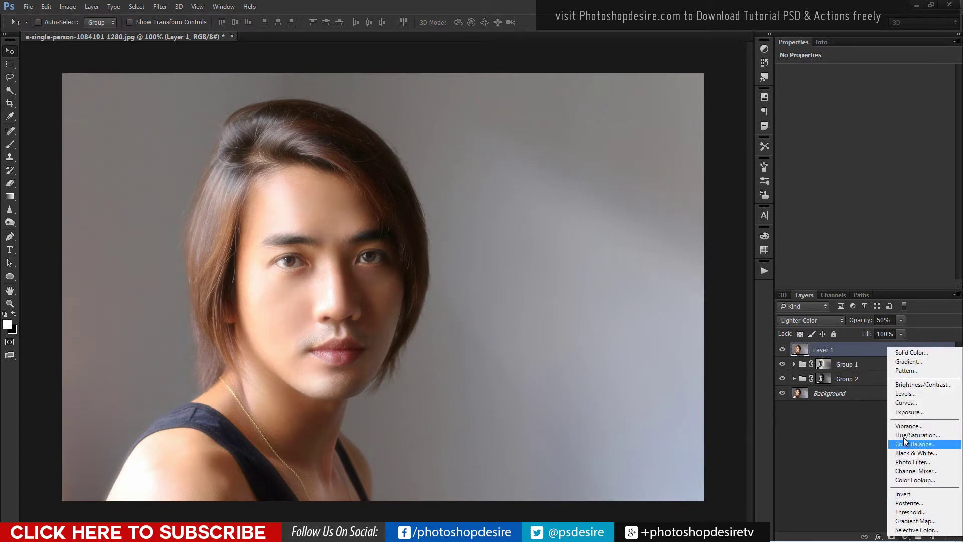
left_click(909, 362)
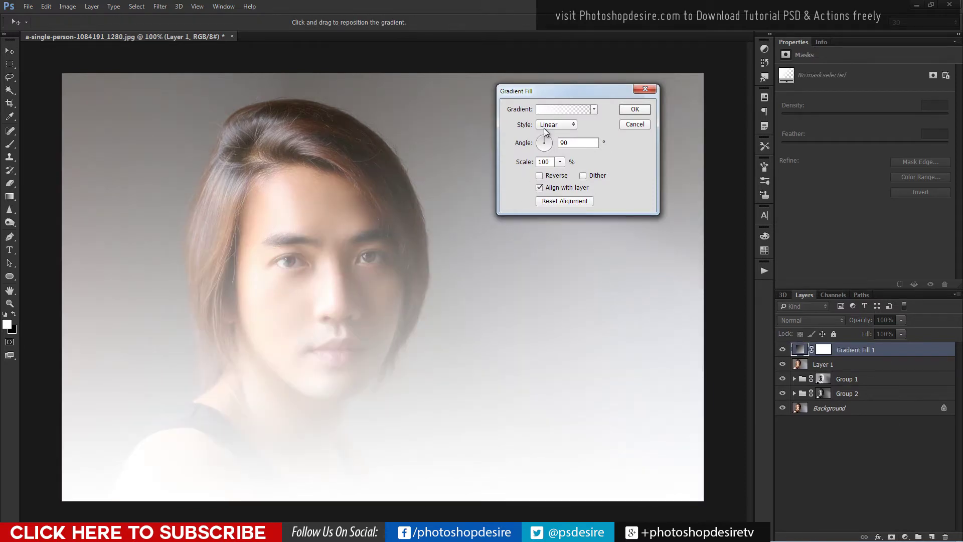
left_click(571, 110)
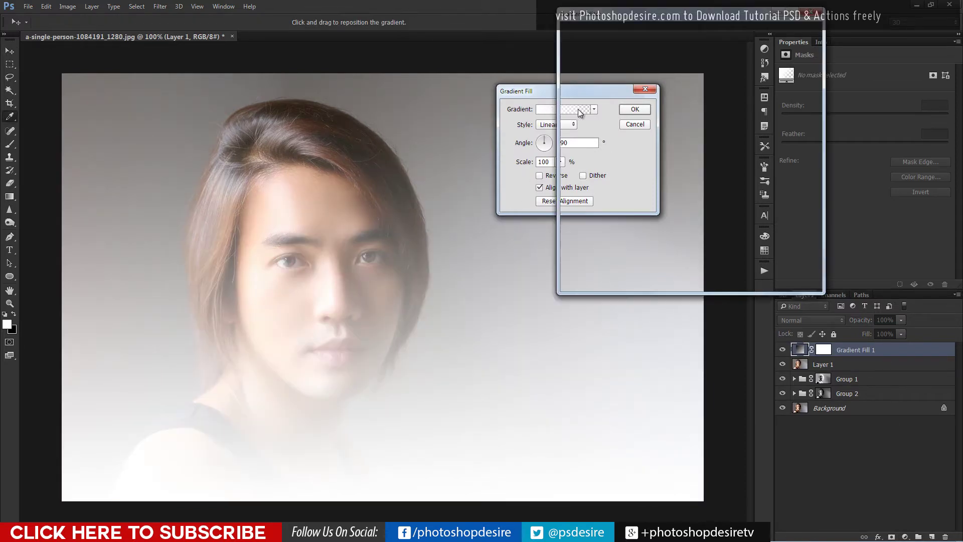
left_click(631, 83)
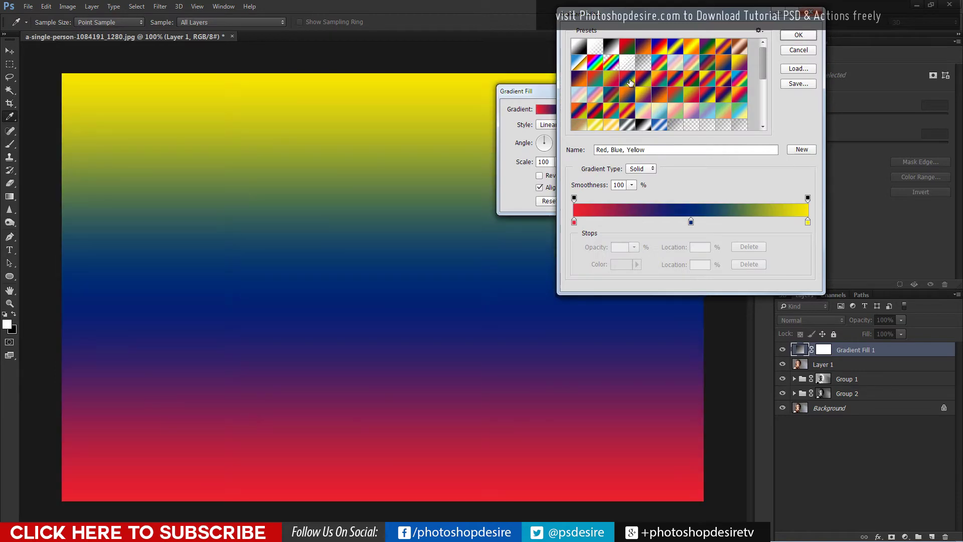
left_click(643, 83)
left_click(657, 82)
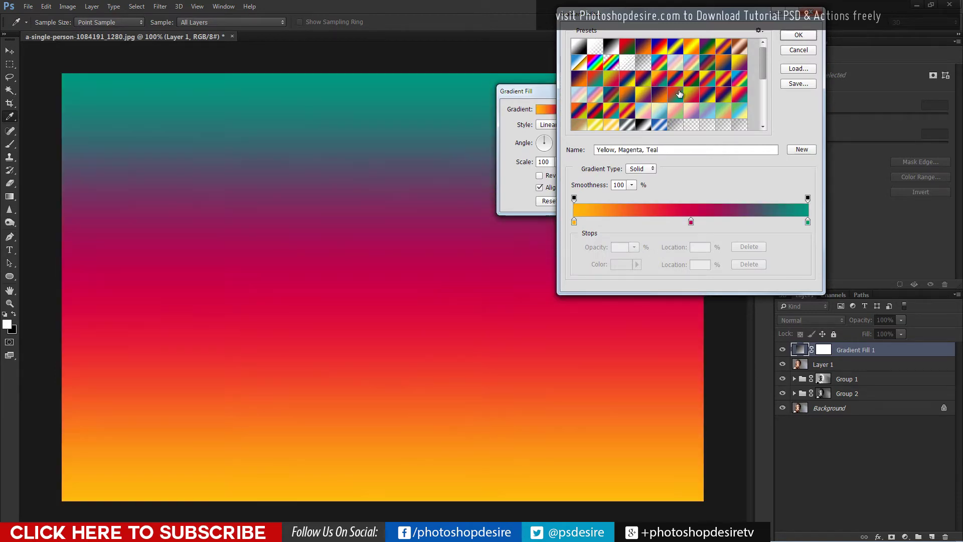
left_click(798, 35)
left_click(647, 106)
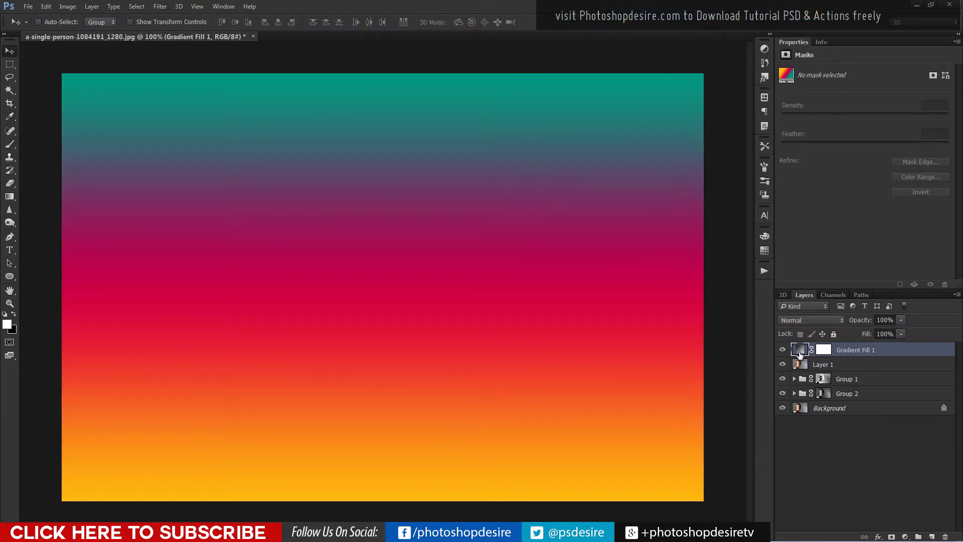
Step: Blend Gradient Fill 1 in Soft Light mode and keep it selected
left_click(828, 321)
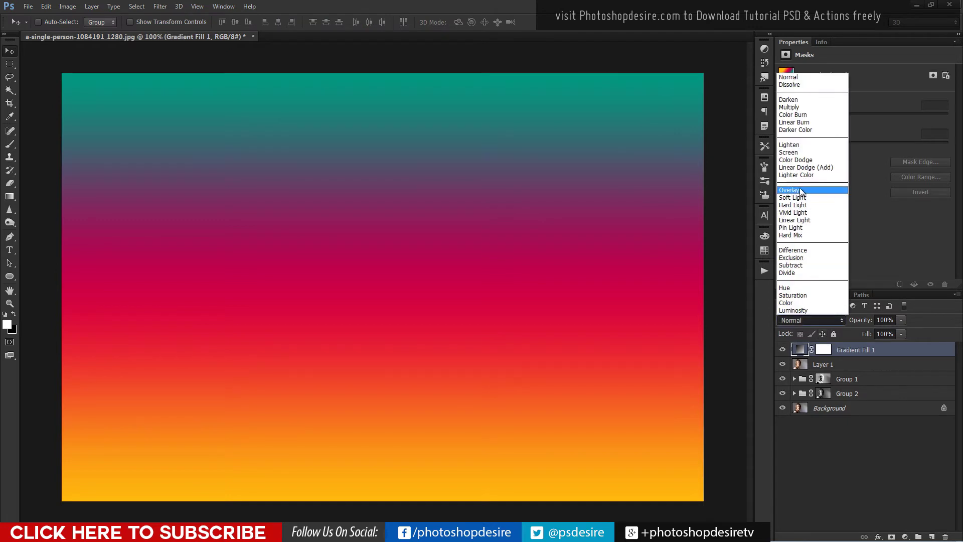
left_click(800, 197)
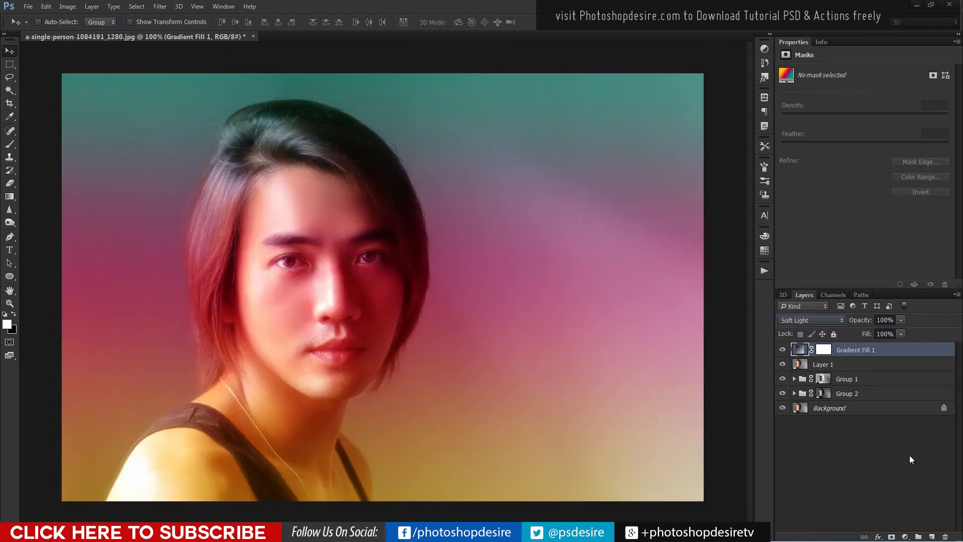
left_click(883, 453)
left_click(858, 351)
Step: Duplicate Gradient Fill 1 and set the copy to Screen at 75% opacity
right_click(859, 350)
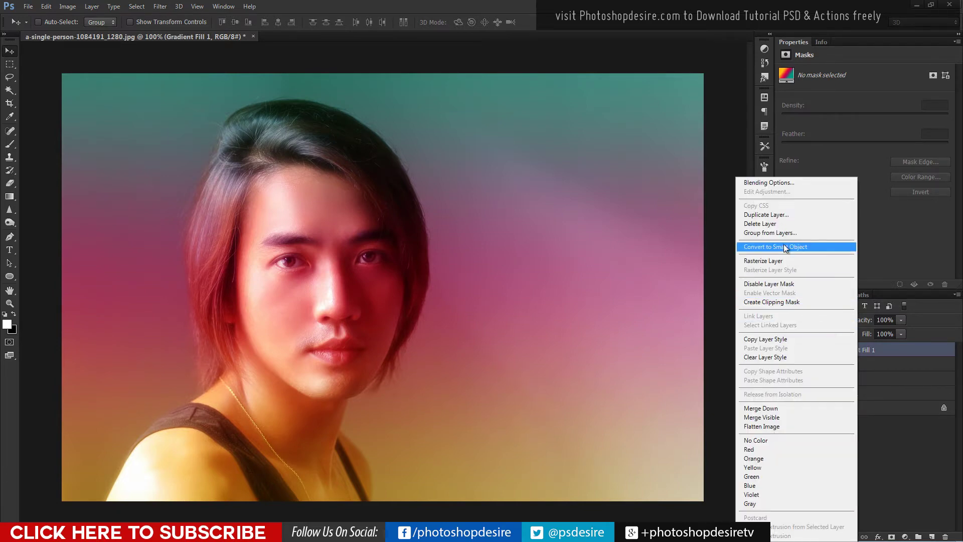
left_click(778, 215)
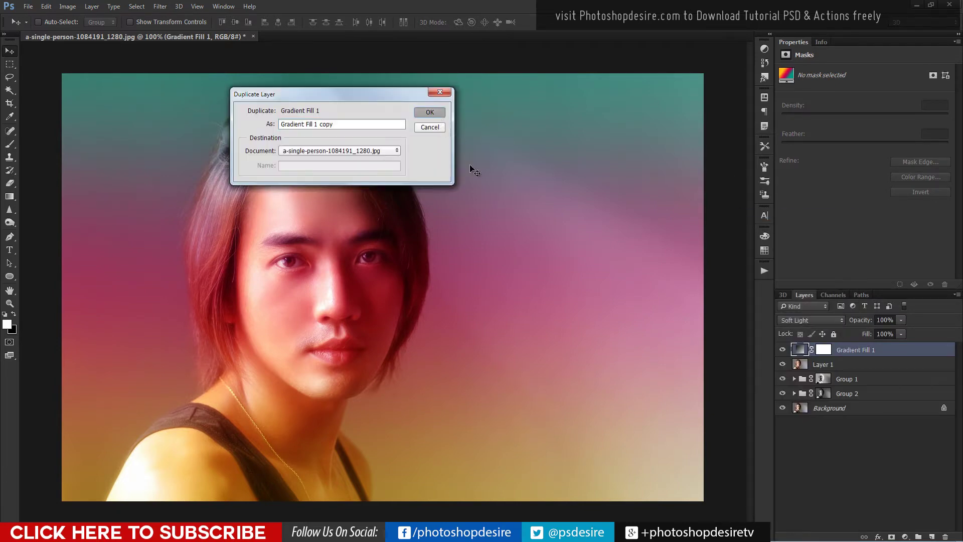
key("Return")
left_click(807, 321)
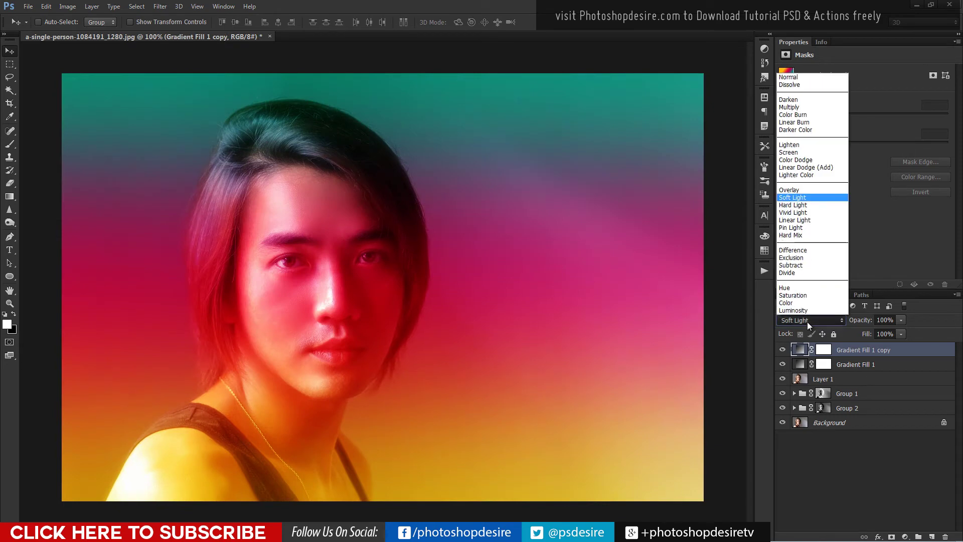
left_click(788, 152)
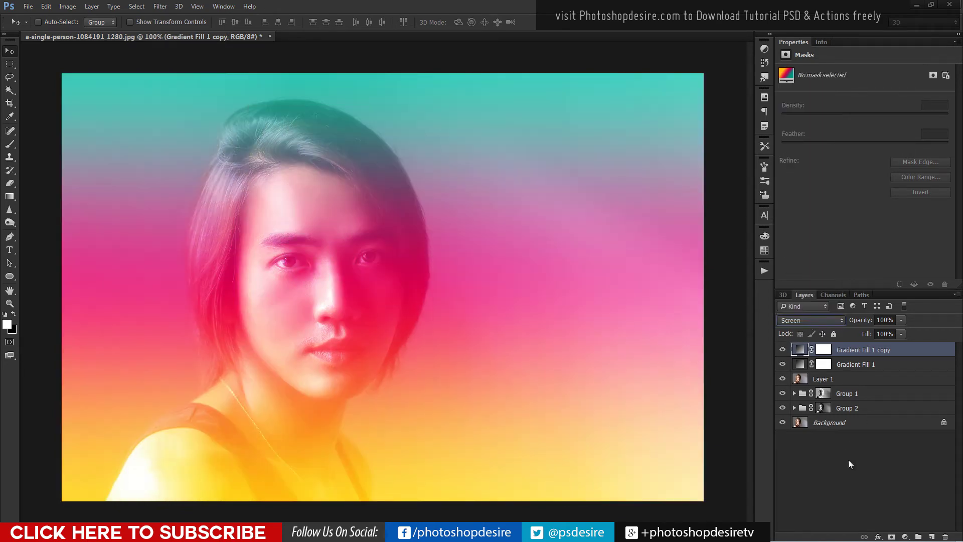
left_click(848, 460)
left_click(852, 350)
left_click(781, 365)
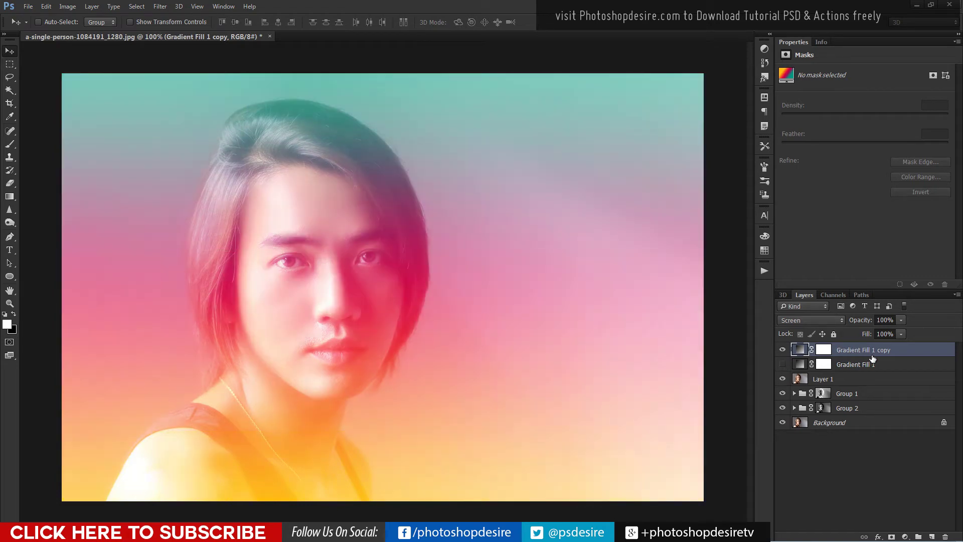
left_click(900, 320)
left_click_drag(896, 333, 887, 333)
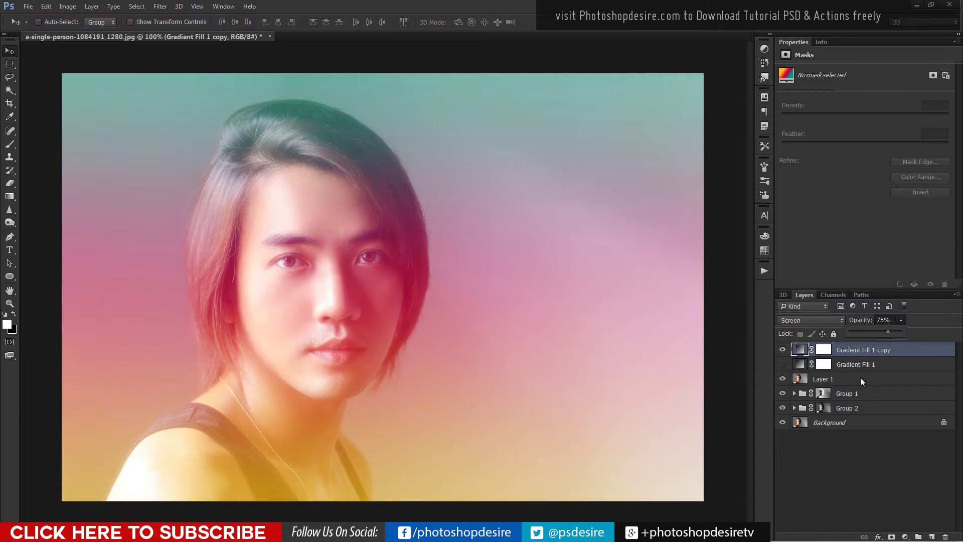
Step: Show Gradient Fill 1 again and fade its opacity to 15%
left_click(802, 364)
left_click(782, 364)
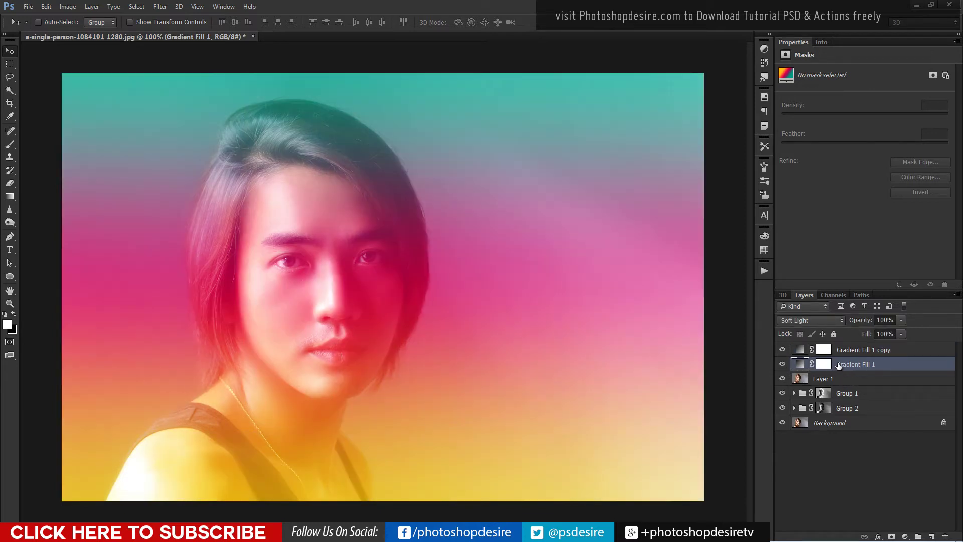
left_click(901, 320)
left_click_drag(871, 332, 848, 333)
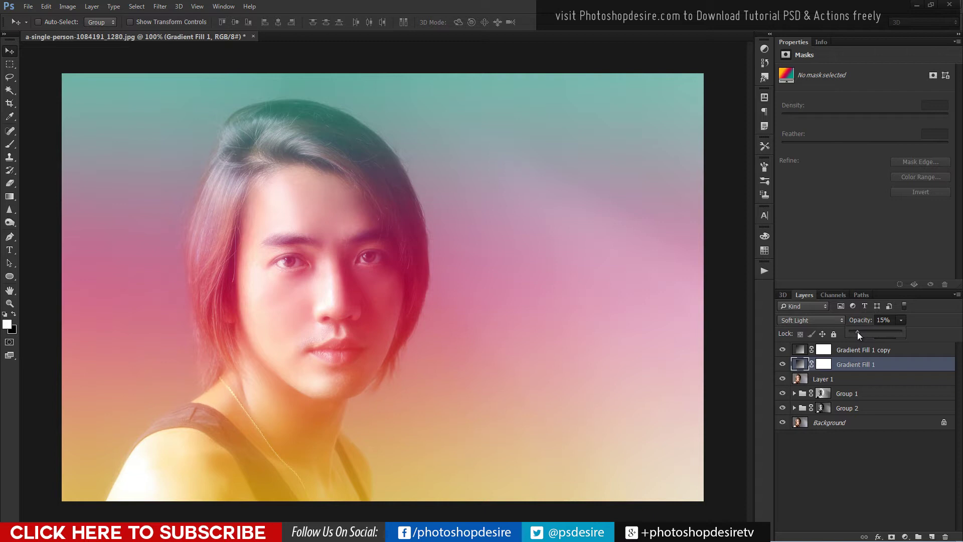
left_click(868, 470)
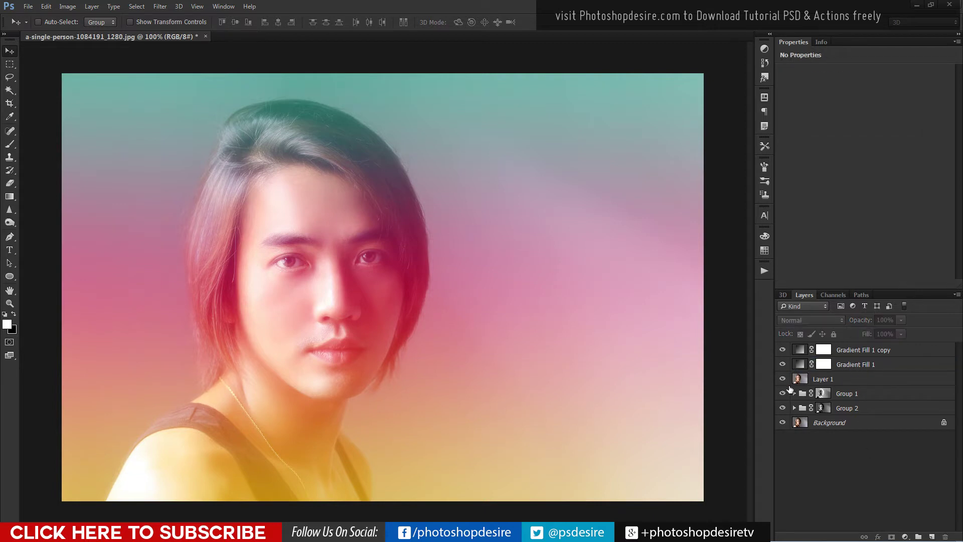
Step: Set the Gradient Fill 1 copy's gradient angle to -33.69°
double_click(799, 350)
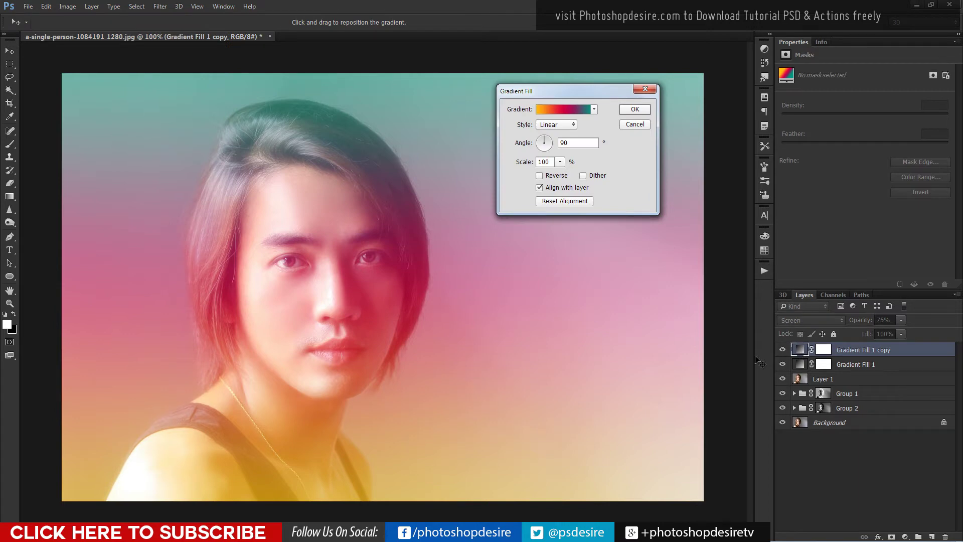
left_click(548, 149)
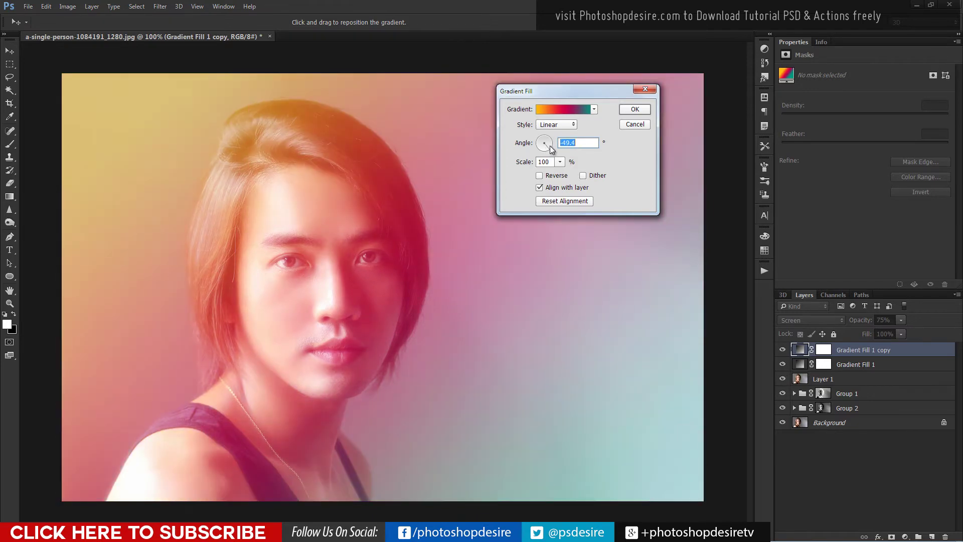
left_click(549, 146)
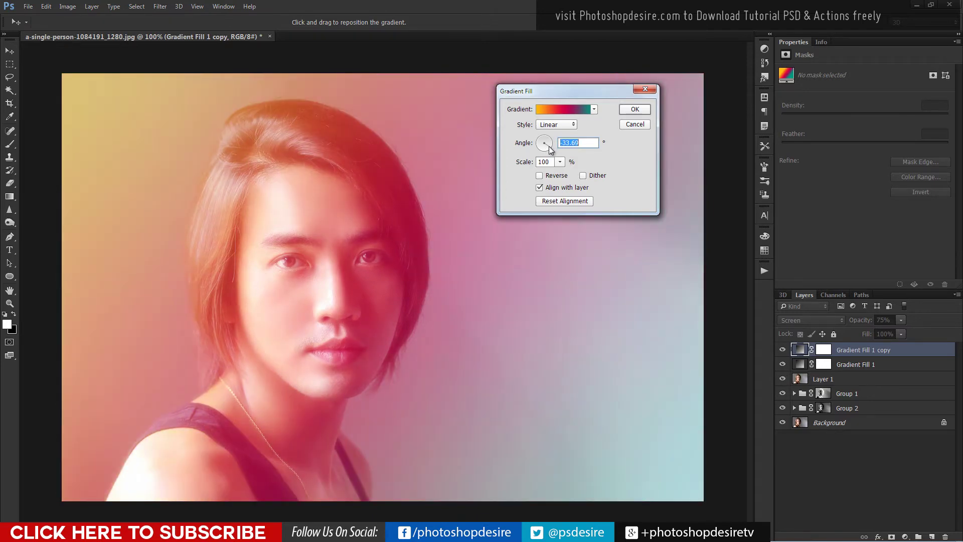
left_click(636, 113)
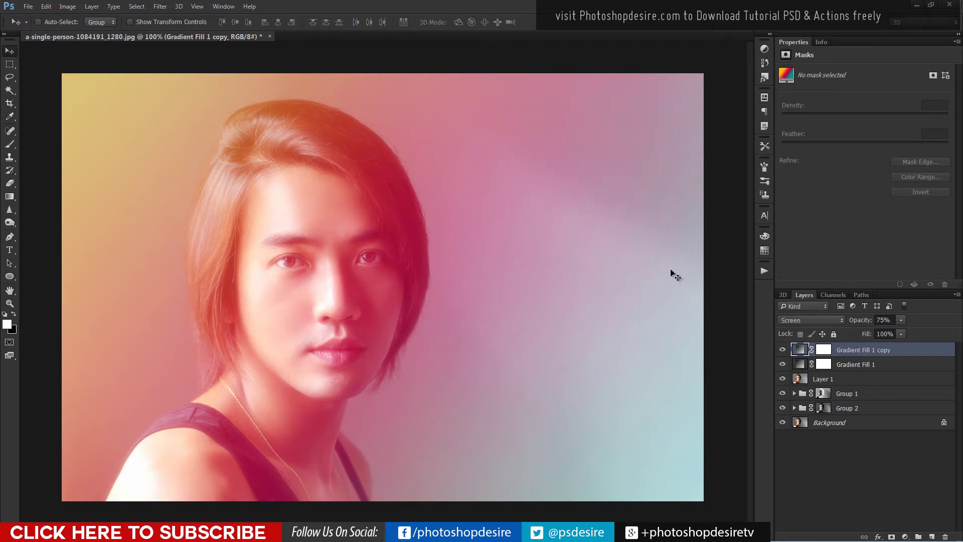
left_click(834, 465)
left_click(855, 365)
left_click(856, 351)
Step: Create a new Layer 2 and fill it with black
left_click(931, 537)
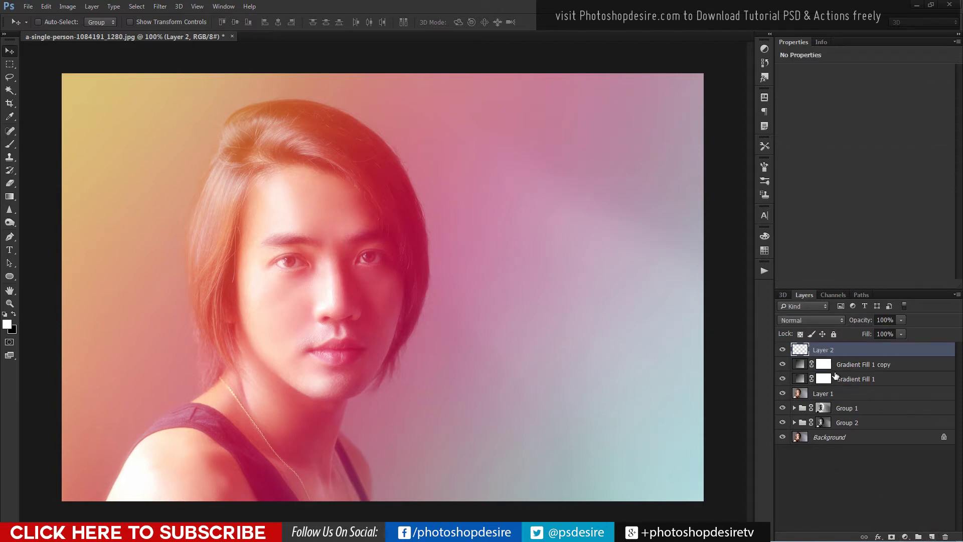
left_click(46, 6)
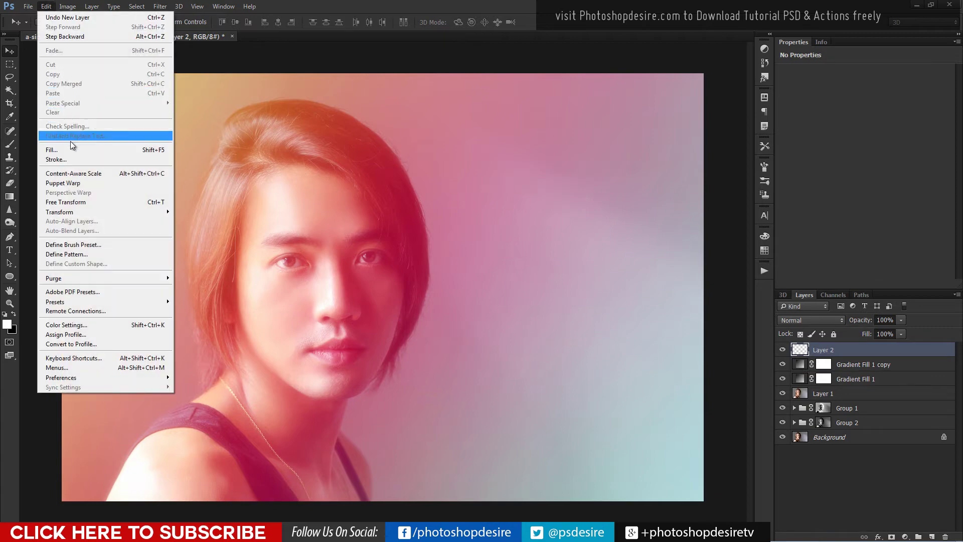
left_click(71, 150)
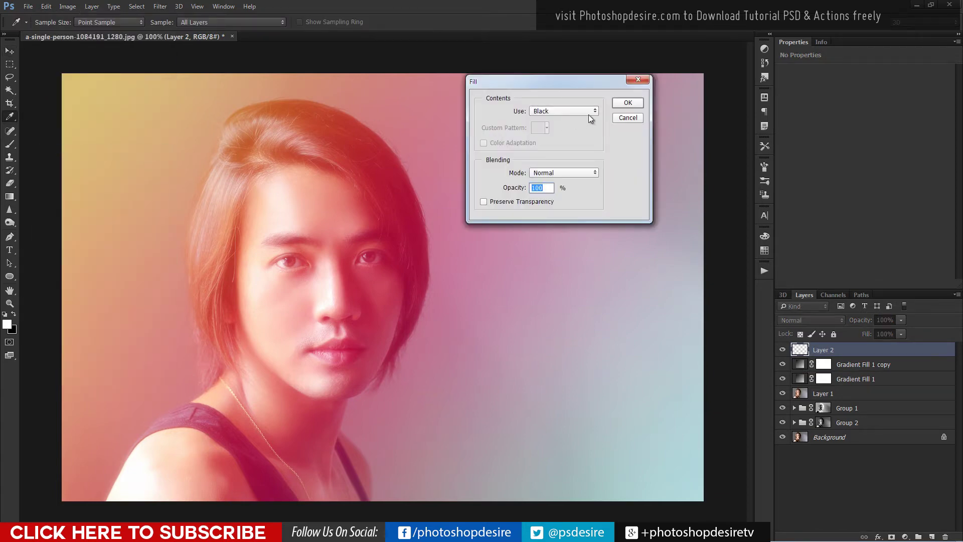
left_click(614, 104)
key("v")
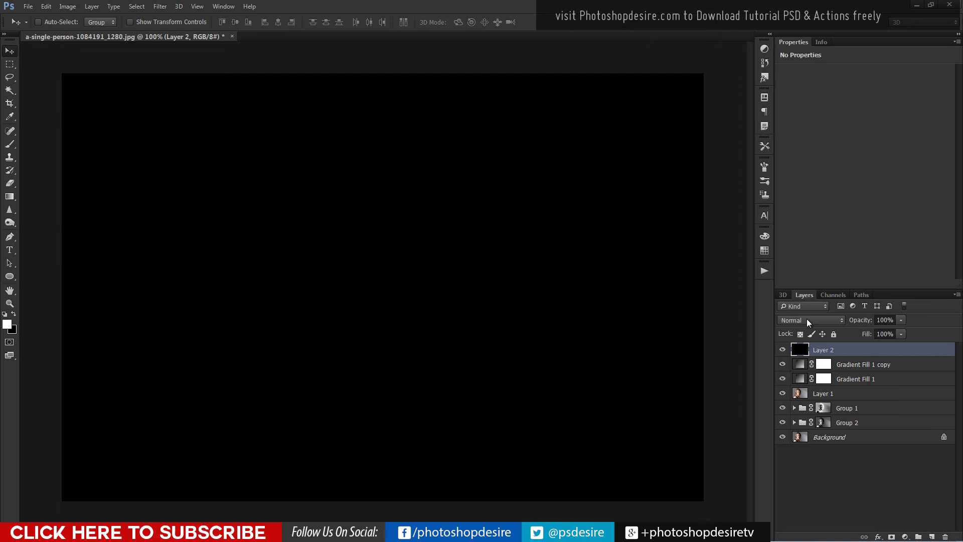
Step: Blend Layer 2 as Soft Light at about 30% opacity
left_click(808, 321)
left_click(811, 195)
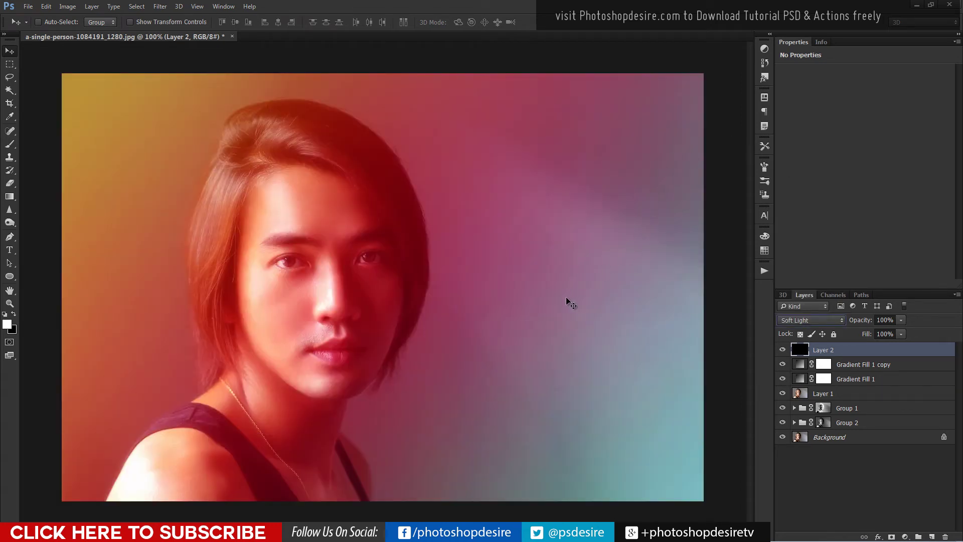
left_click(900, 334)
left_click_drag(900, 332, 867, 339)
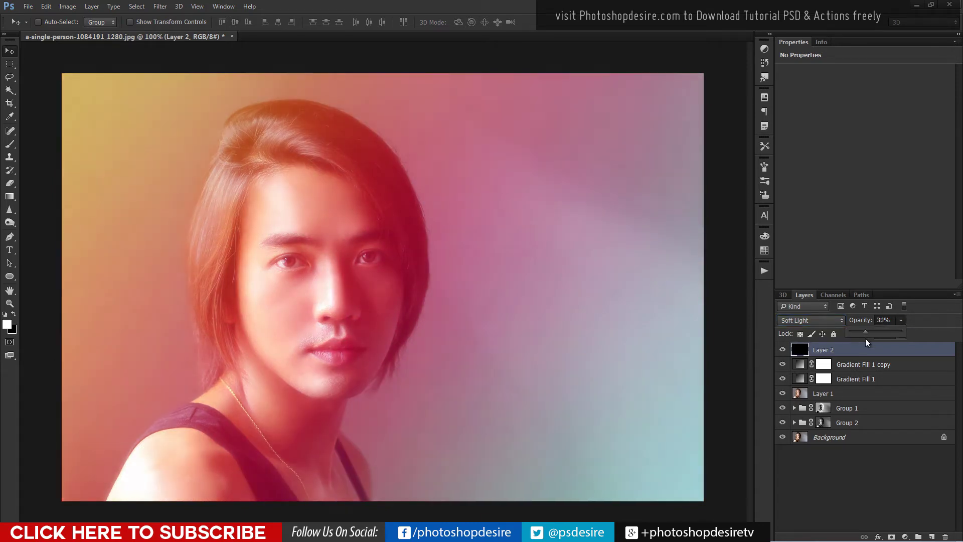
left_click(859, 459)
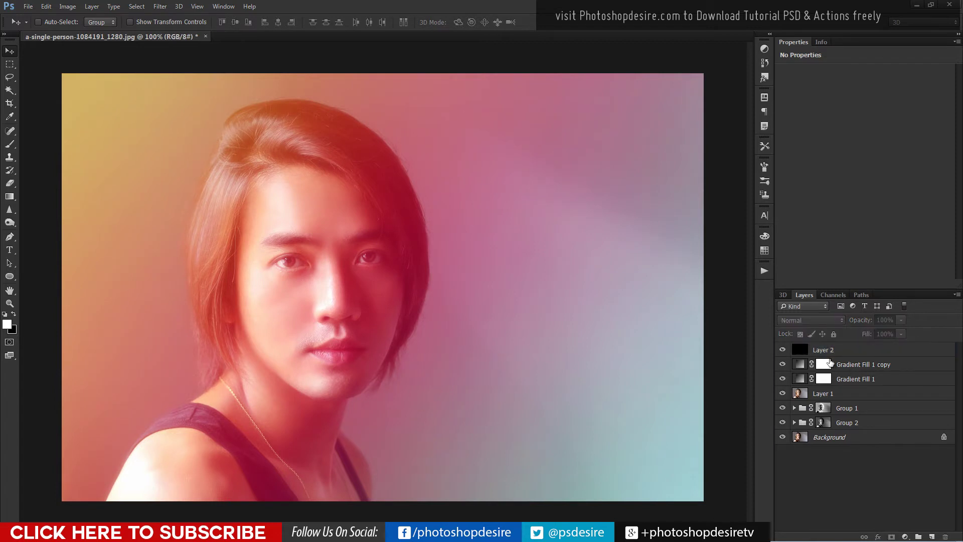
Step: Add a Curves 3 adjustment with lowered shadows and lifted highlights
left_click(905, 536)
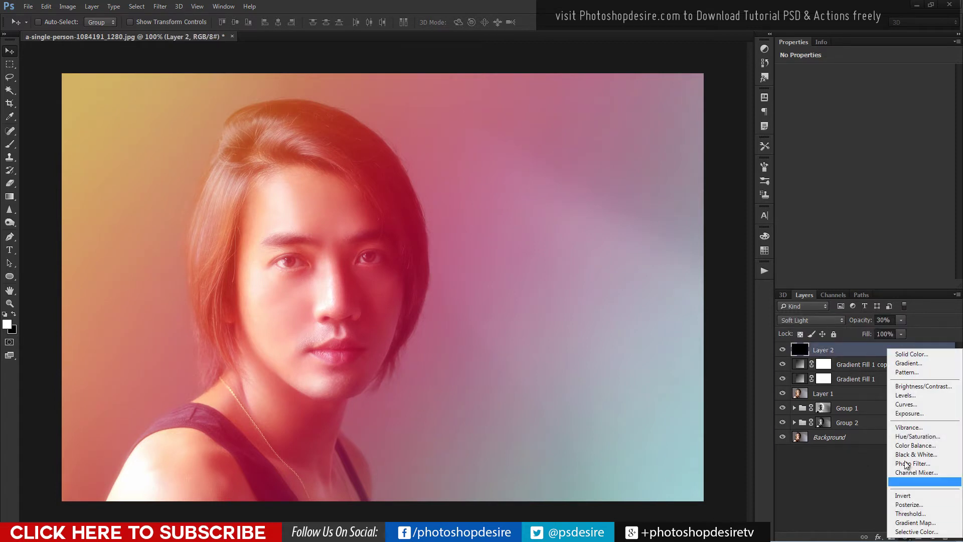
left_click(916, 407)
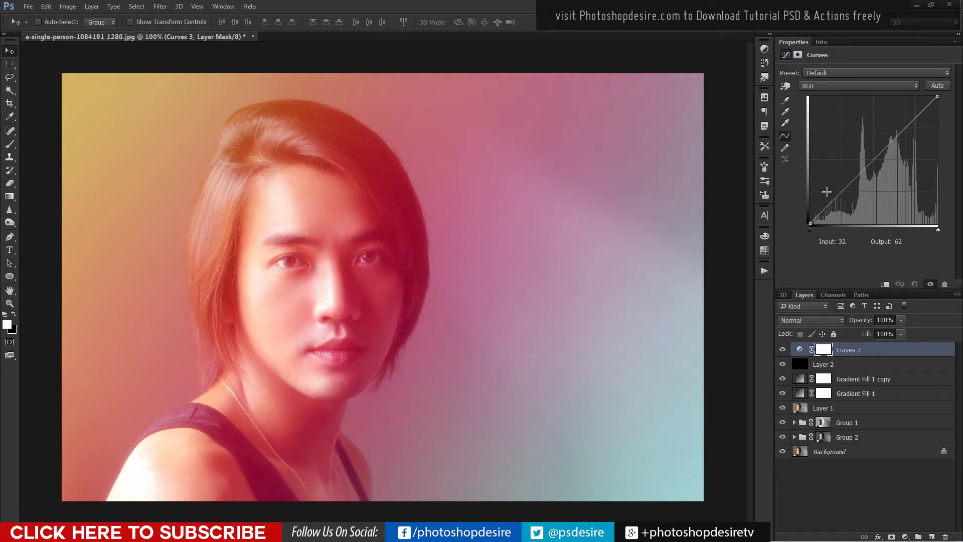
left_click_drag(841, 194, 845, 196)
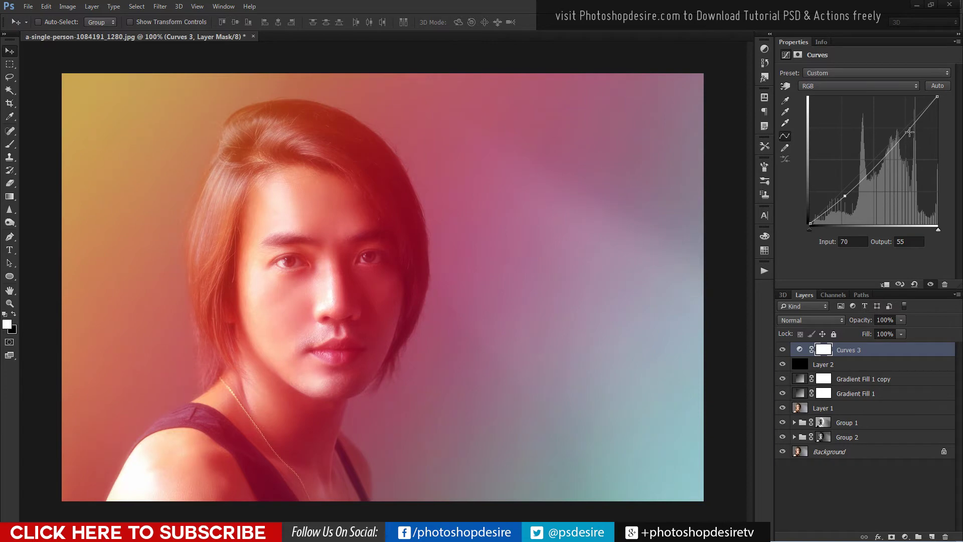
left_click_drag(908, 131, 901, 127)
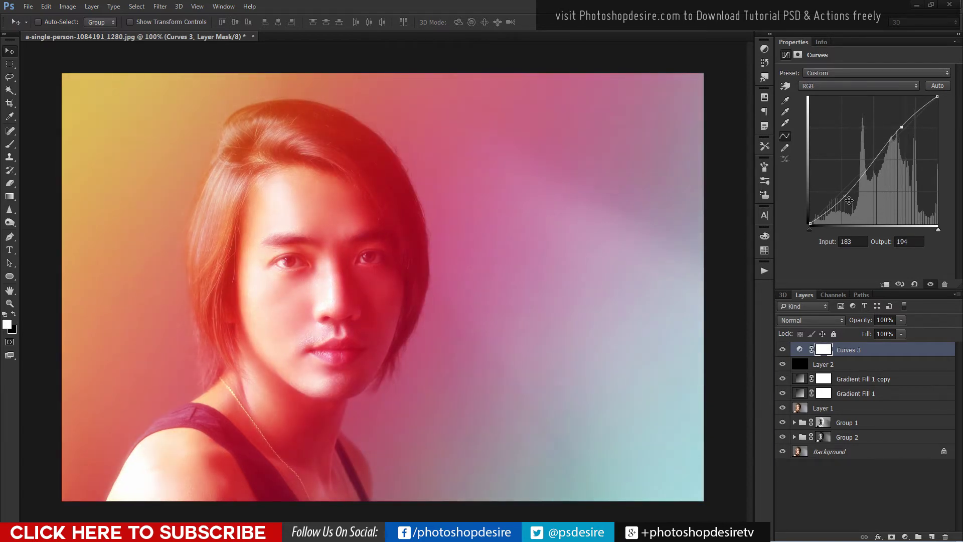
Step: Blend Curves 3 in Screen mode at about 50% opacity
left_click(799, 320)
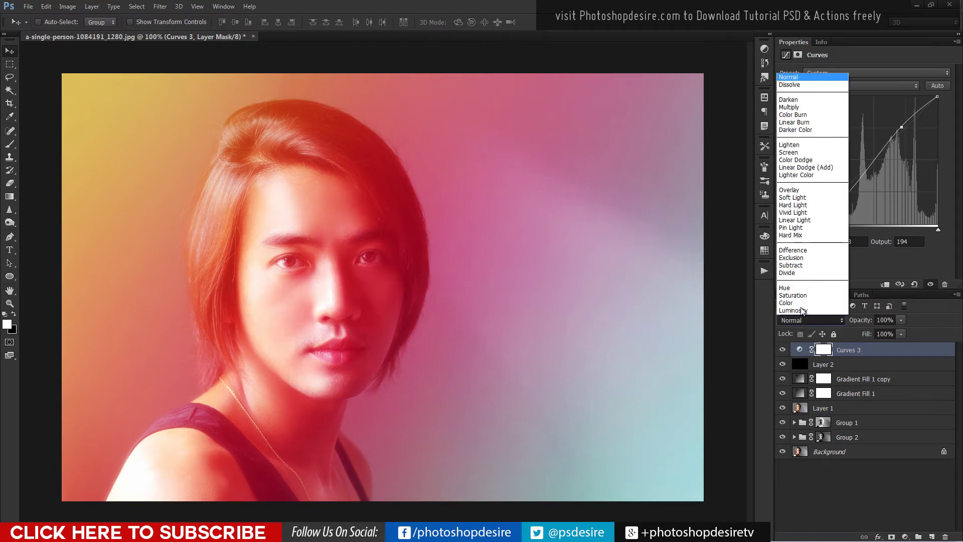
left_click(790, 152)
left_click(898, 320)
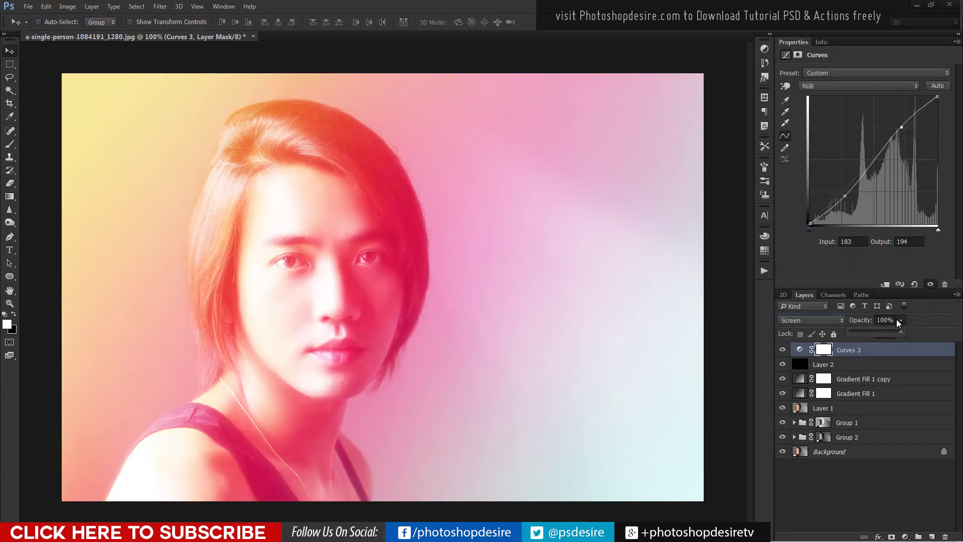
left_click_drag(899, 330, 872, 335)
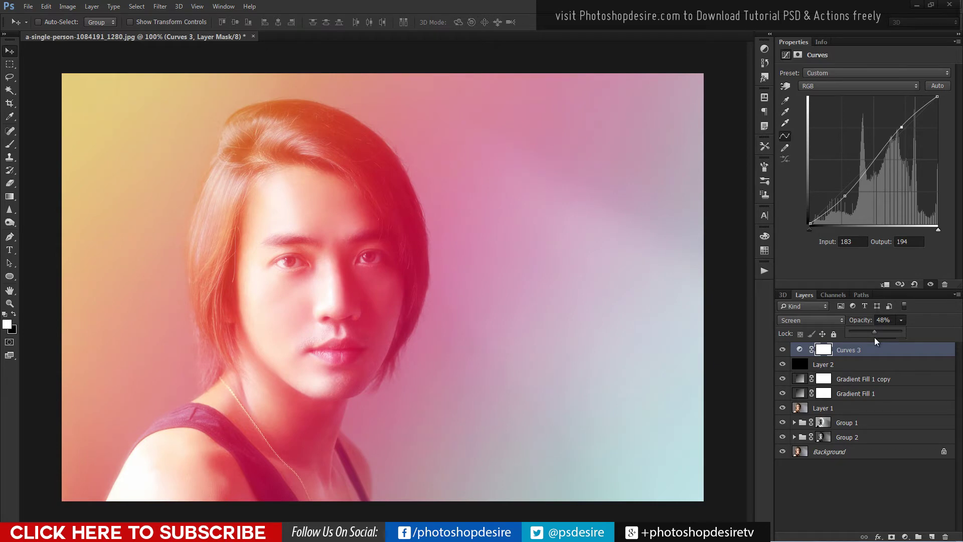
left_click(867, 500)
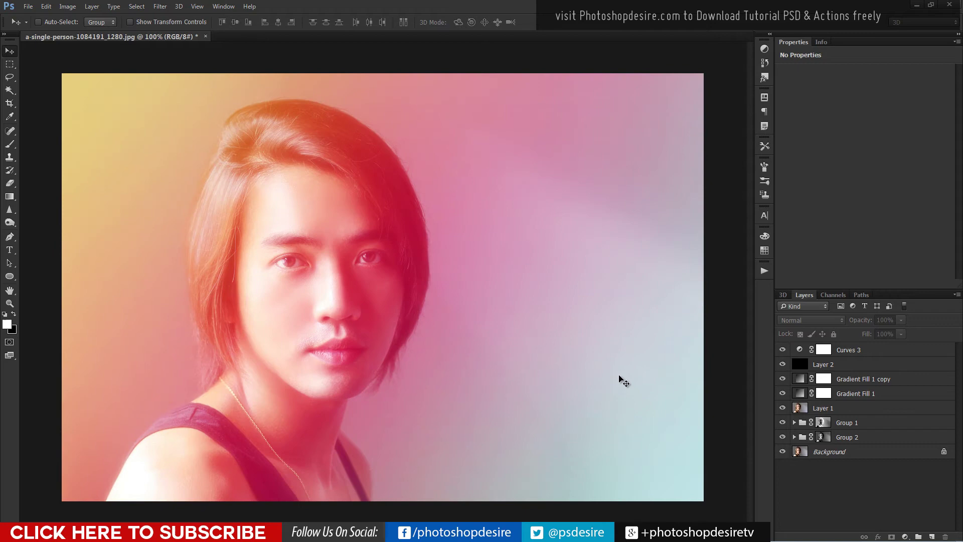
Step: Rename Layer 1 to 'Glow', then select Gradient Fill 1 and Gradient Fill 1 copy to check them
left_click(827, 409)
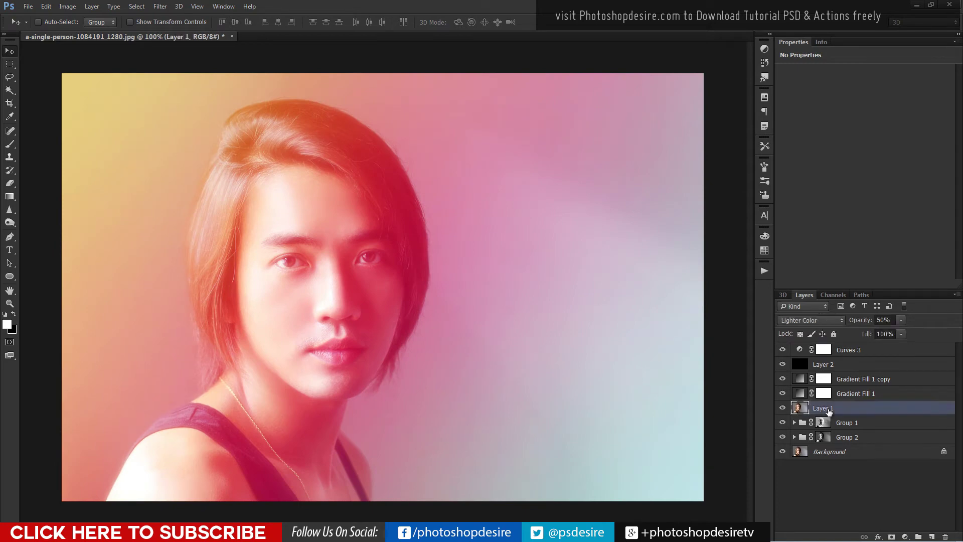
double_click(830, 409)
type("Glow")
key("Return")
left_click(856, 393)
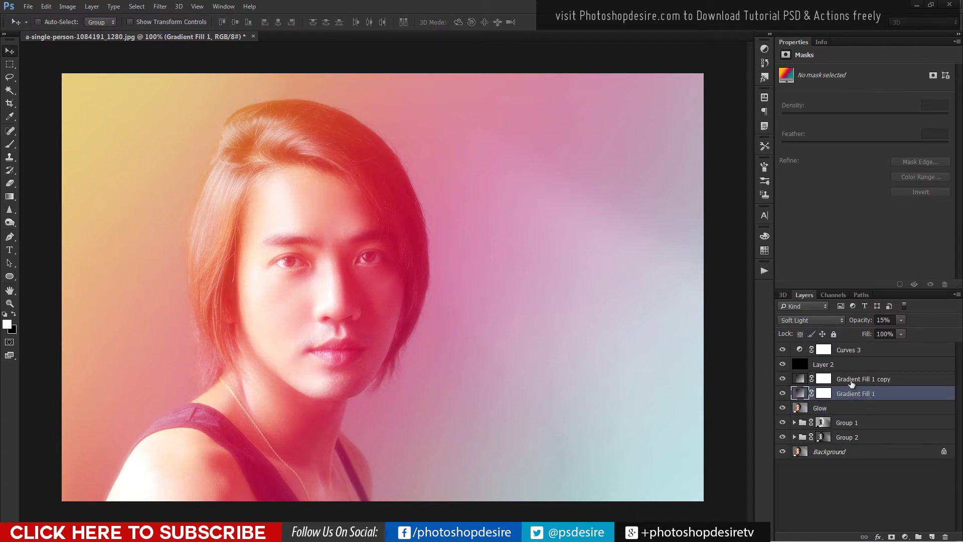
left_click(850, 382)
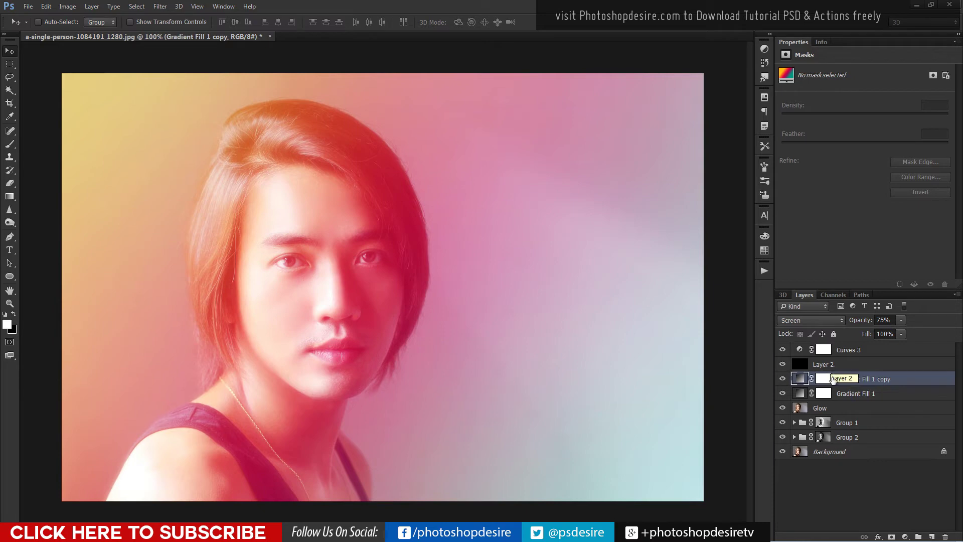
Step: Add a Hue/Saturation adjustment layer clipped to Gradient Fill 1 copy
left_click(905, 537)
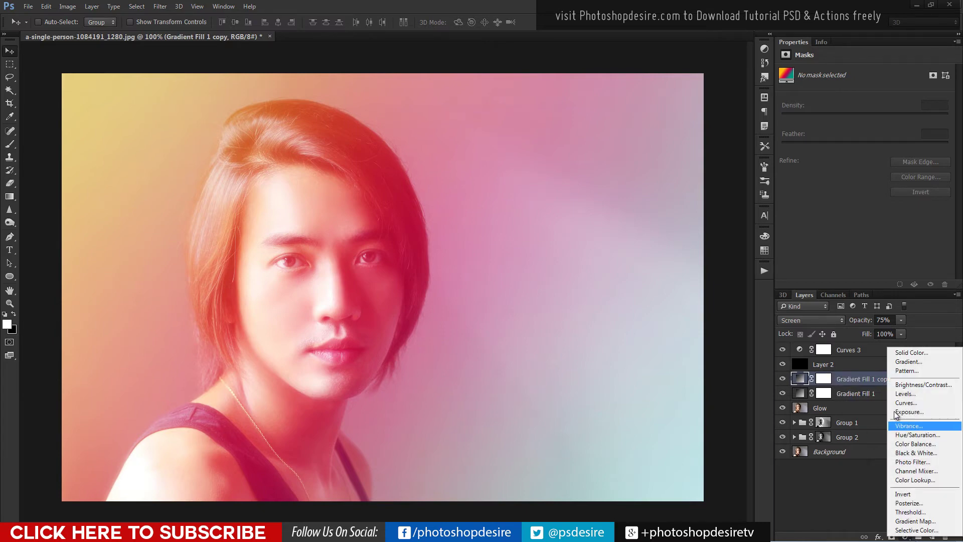
left_click(905, 436)
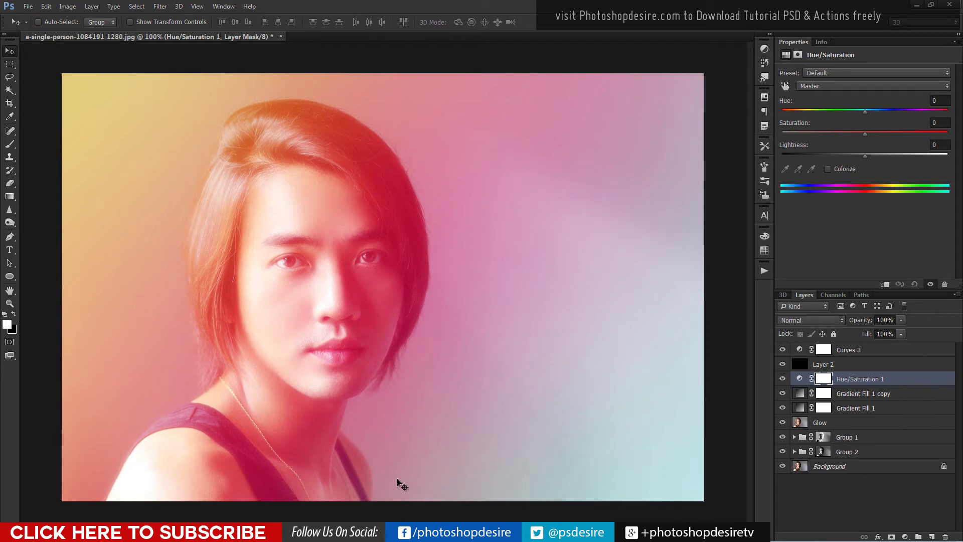
right_click(845, 380)
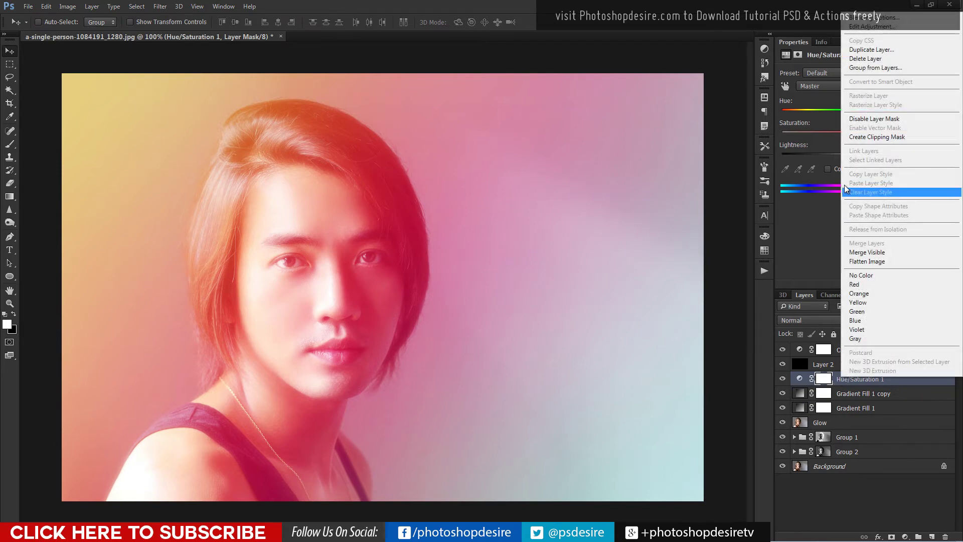
left_click(858, 138)
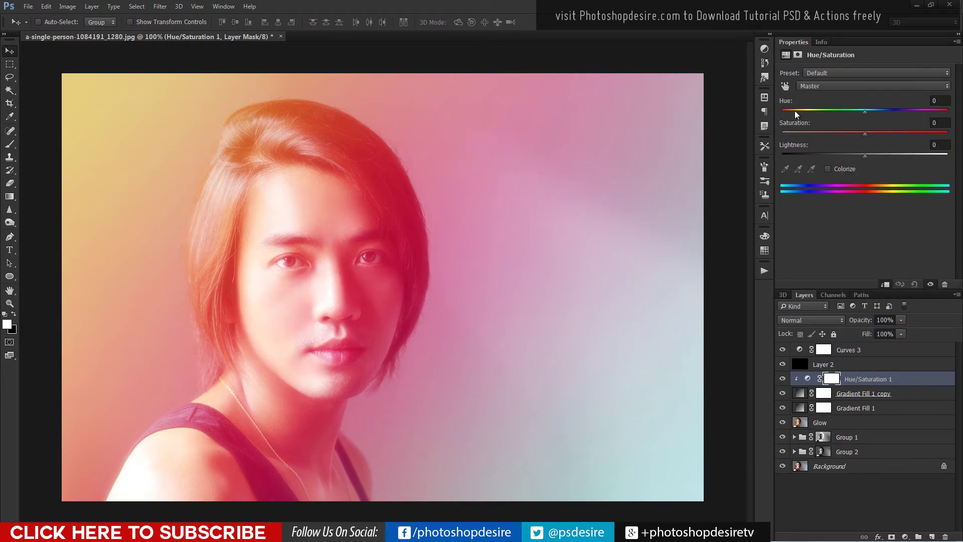
Step: Shift the Hue/Saturation hue toward purple and lower Lightness to -40
left_click_drag(787, 110, 808, 111)
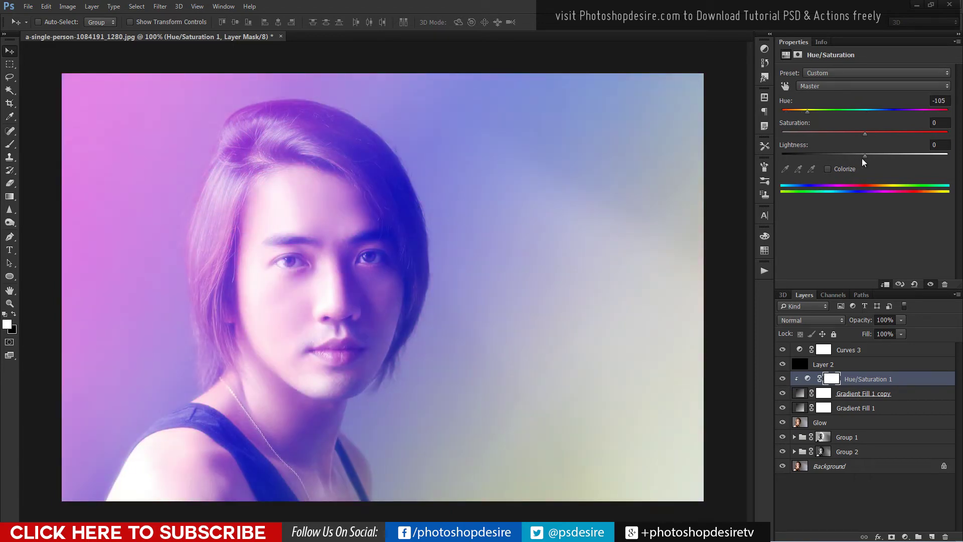
left_click_drag(862, 157, 829, 155)
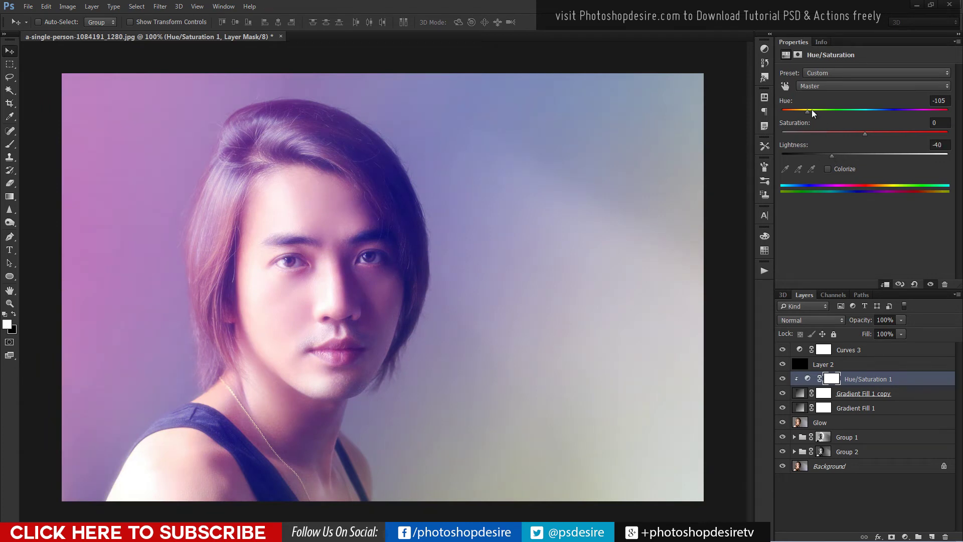
mouse_move(812, 110)
left_mouse_down()
mouse_move(873, 111)
mouse_move(799, 105)
mouse_move(879, 103)
mouse_move(814, 101)
left_mouse_up()
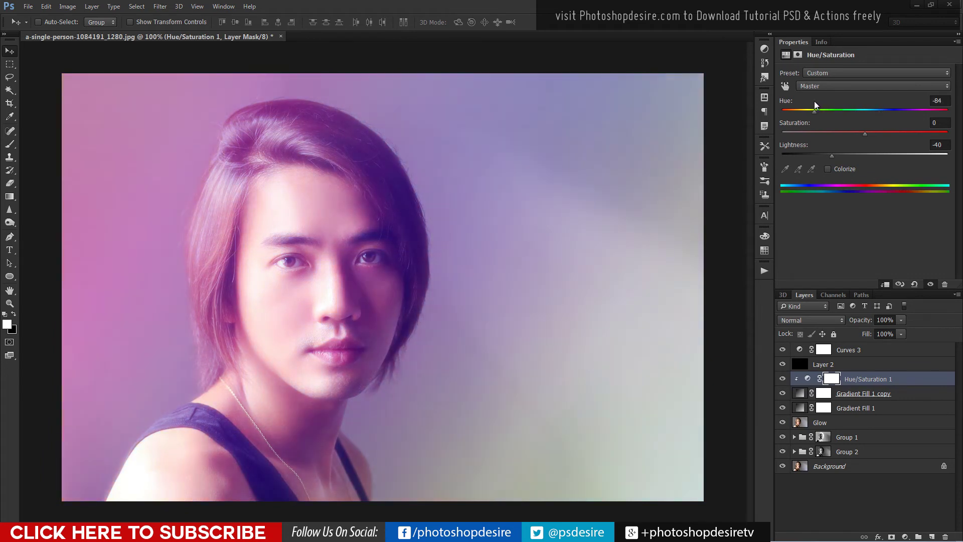
Step: Lower Gradient Fill 1's opacity and push the hue back toward pink-red, ending at Hue -19
left_click(865, 408)
left_click_drag(925, 332, 904, 330)
left_click(862, 393)
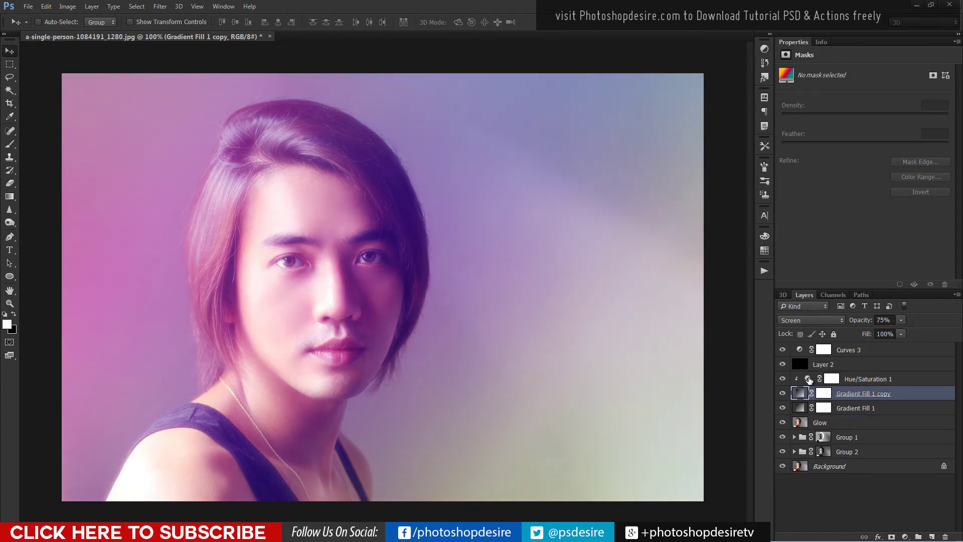
left_click(831, 379)
left_click_drag(813, 112, 851, 124)
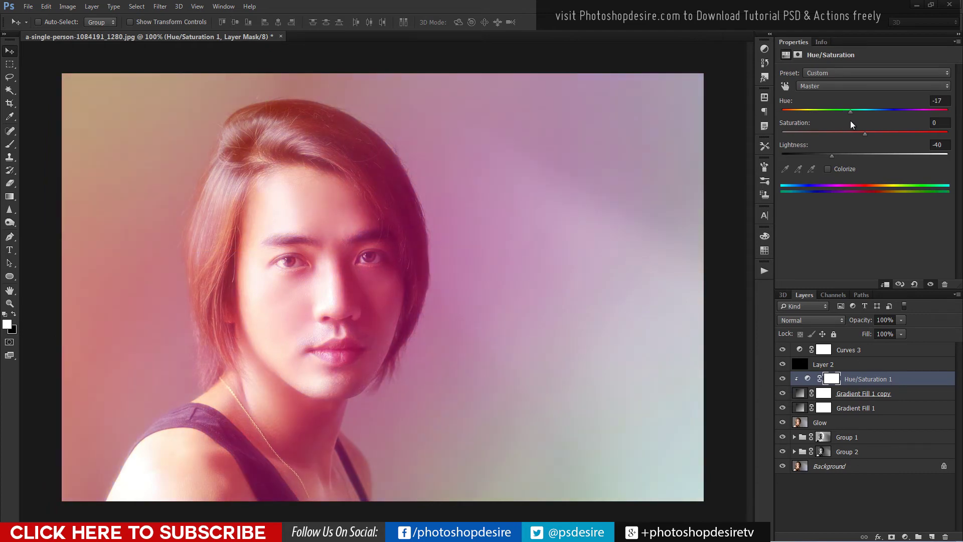
left_click(872, 353)
Step: Group Curves 3 through Gradient Fill 1 as 'colorful light effect' and hide the group to compare
left_click(861, 409, "shift")
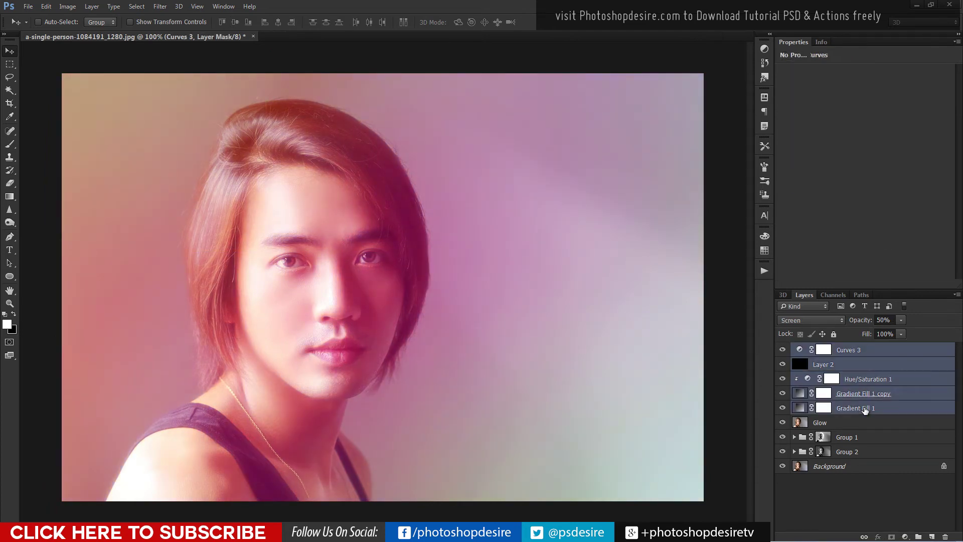
right_click(865, 408)
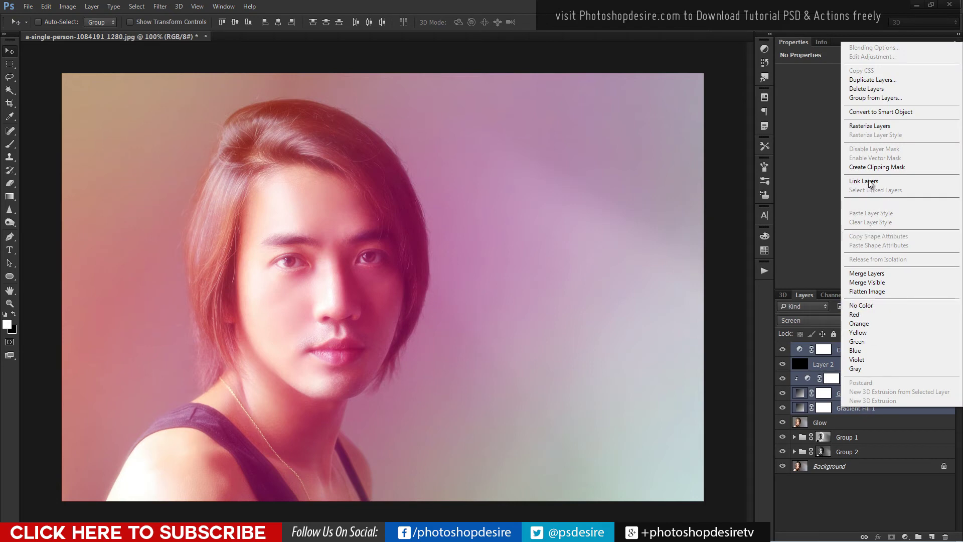
left_click(875, 98)
type("colorful light effect")
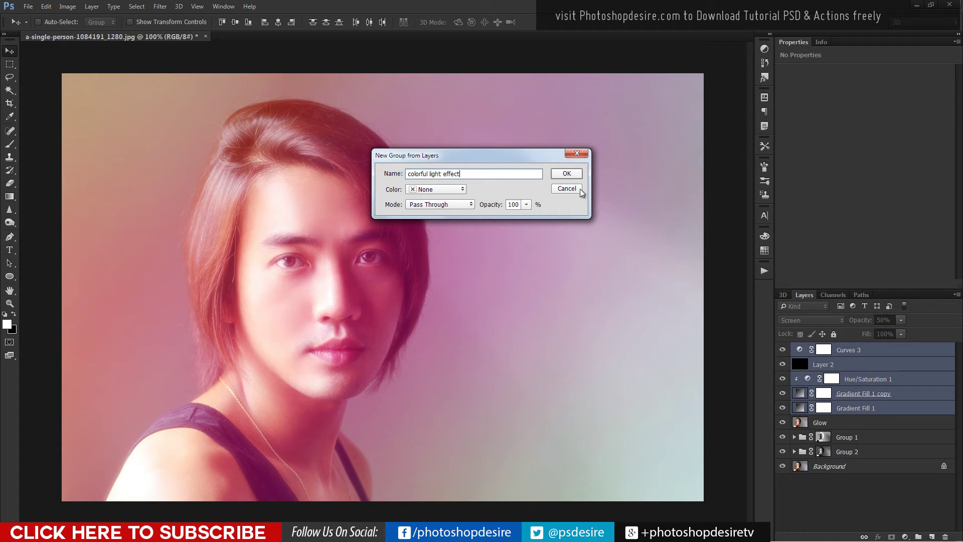
left_click(574, 173)
left_click(782, 348)
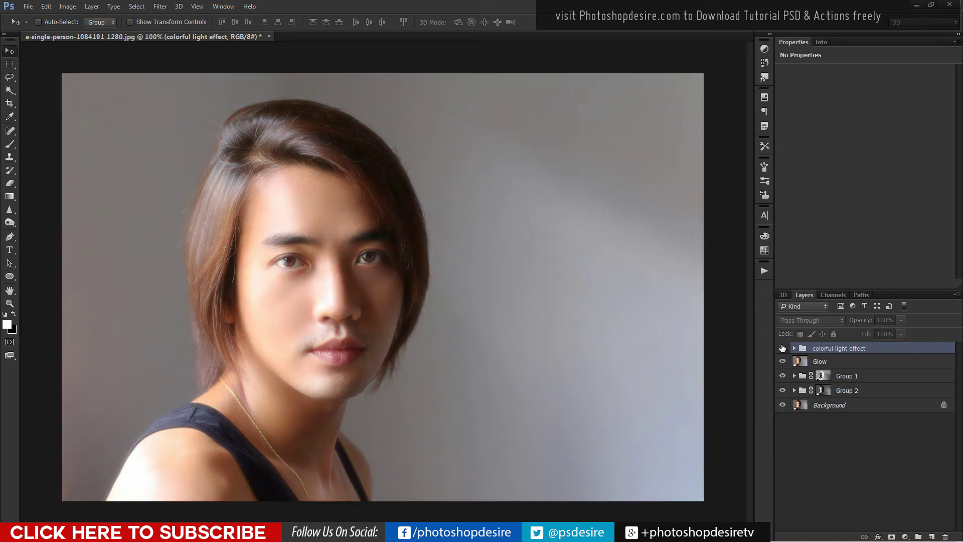
Step: Toggle the group's visibility, then set Hue/Saturation 1's Hue to -88 inside the group
left_click(783, 348)
left_click(783, 348)
left_click(782, 348)
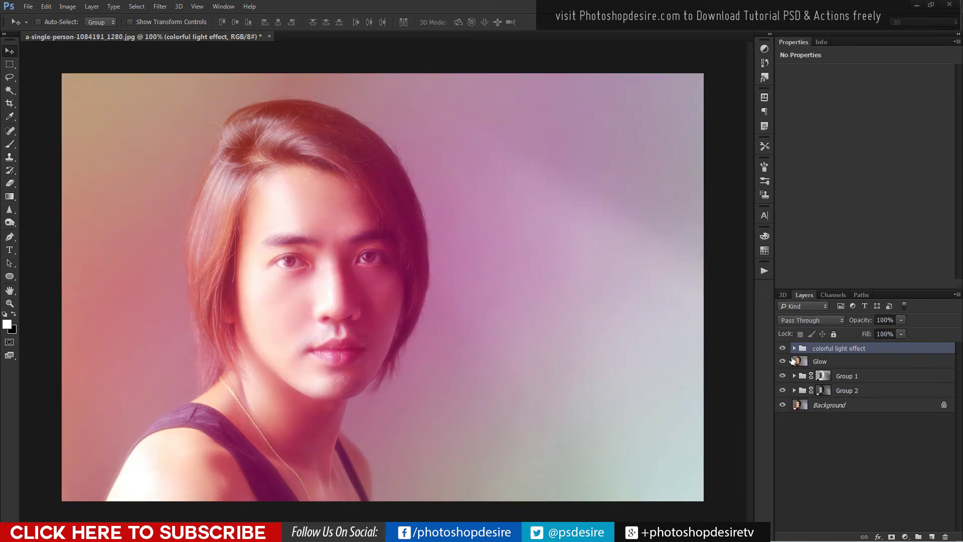
left_click(794, 348)
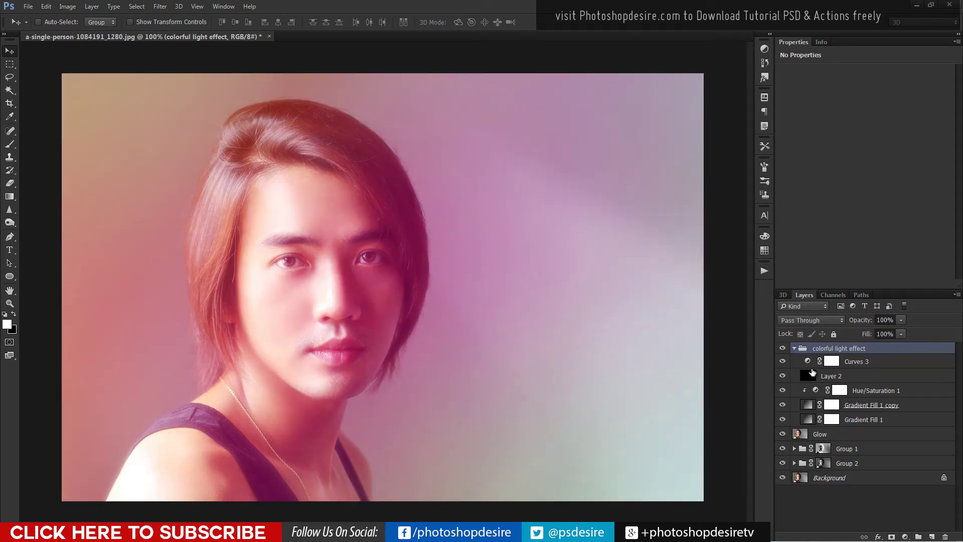
left_click(814, 390)
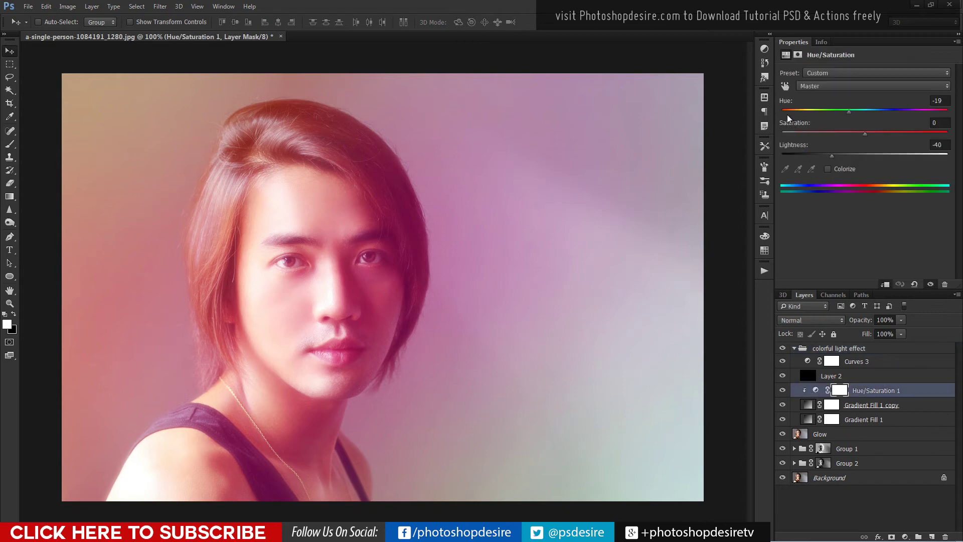
left_click_drag(787, 114, 812, 116)
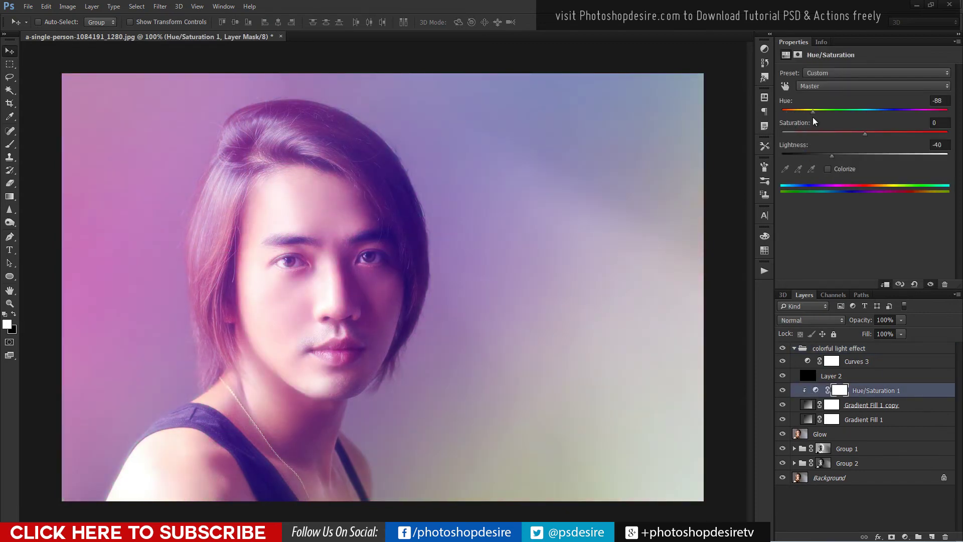
left_click(806, 405)
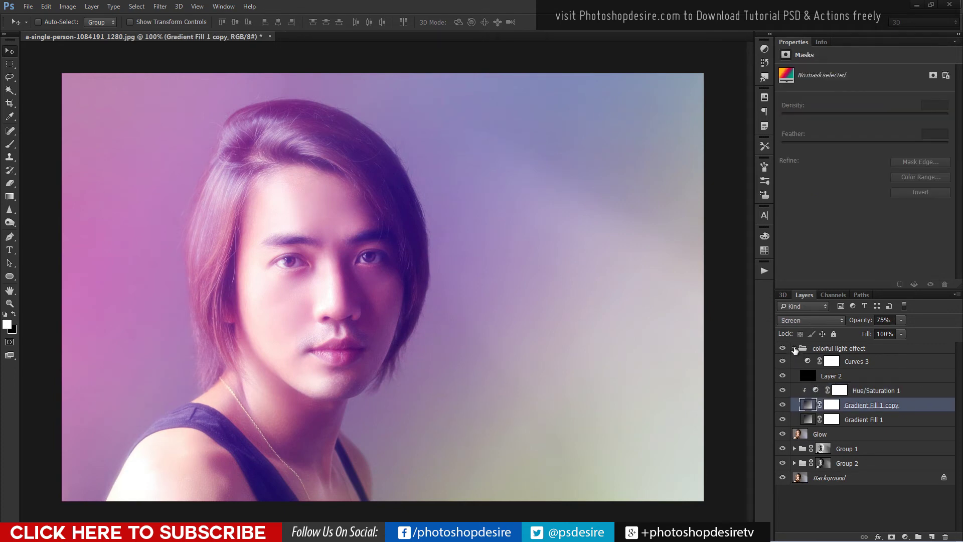
Step: Collapse the 'colorful light effect' group and toggle it on and off to compare, leaving it visible
left_click(794, 348)
left_click(782, 348)
left_click(782, 348)
left_click(782, 348)
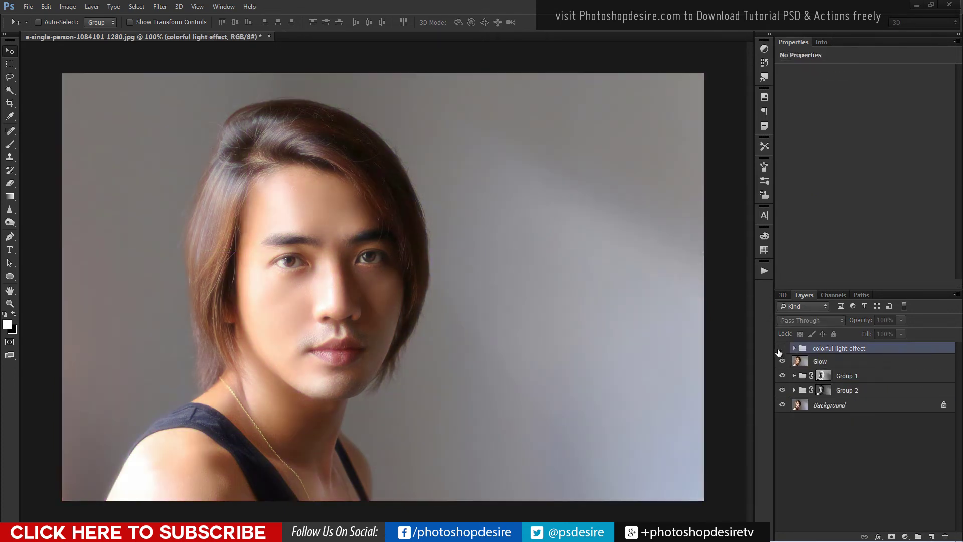
left_click(780, 349)
Step: Add a new Layer 3 above the group and fill it with black
scroll(863, 446, "down", 1, "alt")
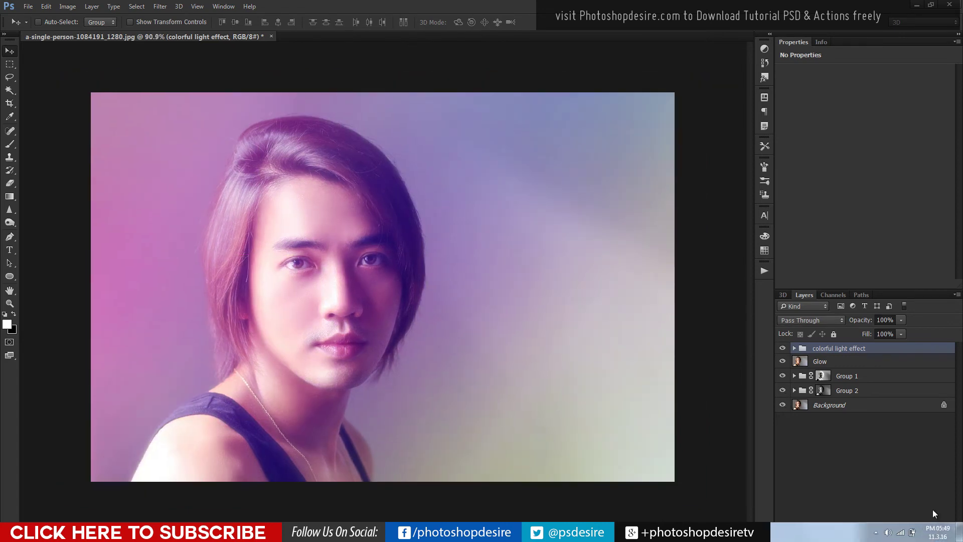
left_click(931, 536)
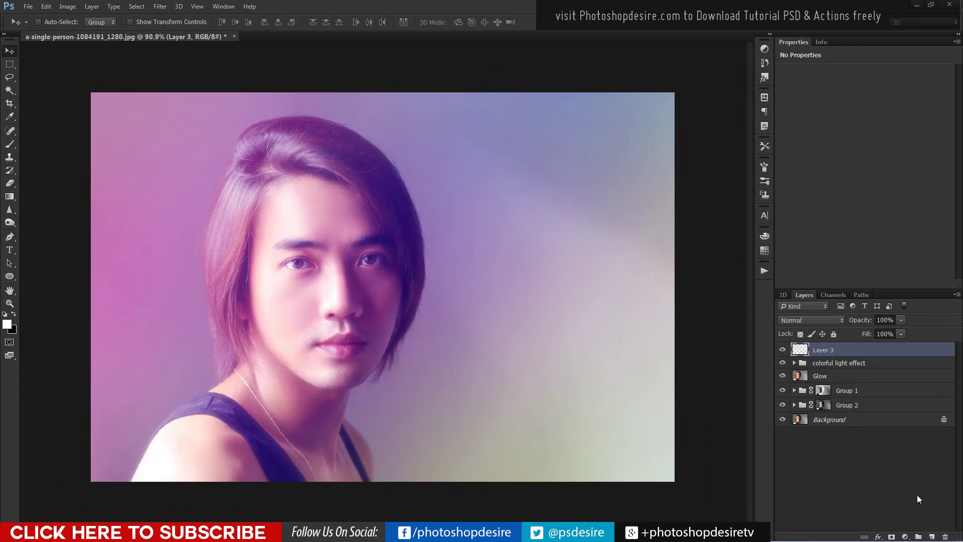
key("shift+F5")
left_click(578, 112)
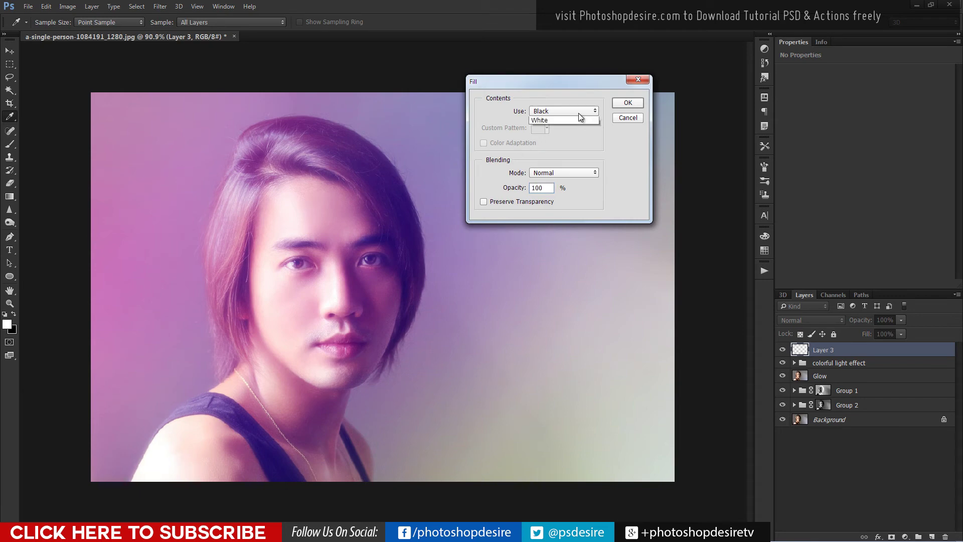
left_click(573, 180)
left_click(615, 105)
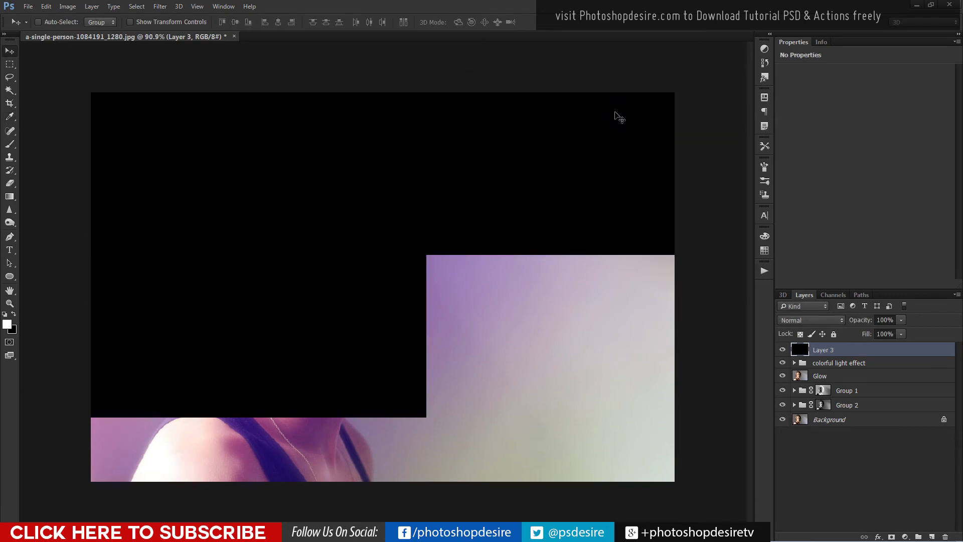
Step: Set up a 35mm Prime Lens Flare centred in the upper-left corner and adjust its brightness
left_click(160, 6)
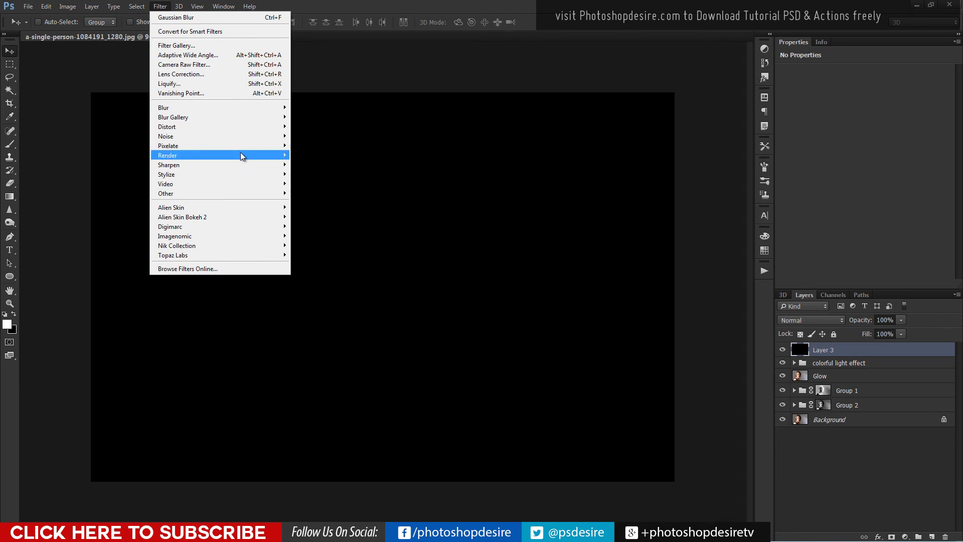
mouse_move(242, 155)
left_click(312, 184)
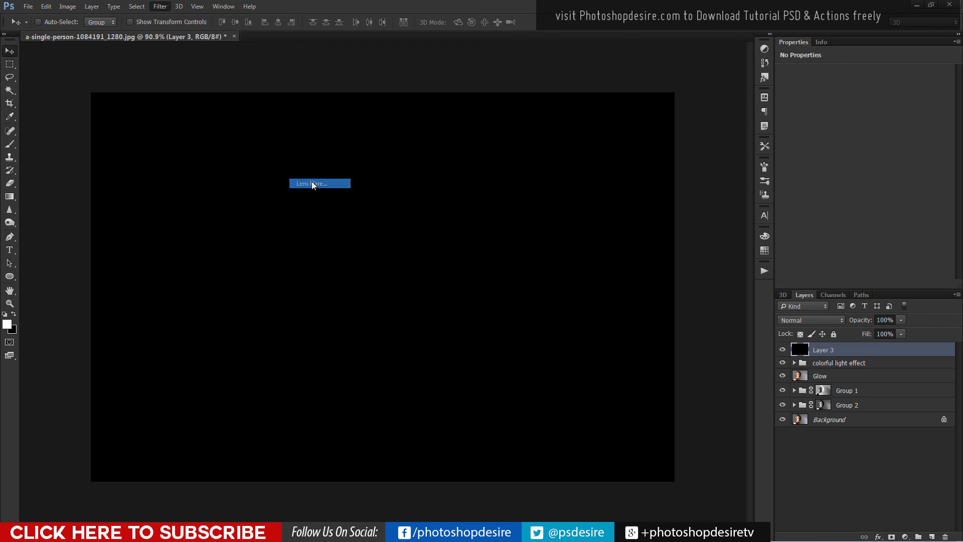
left_click(536, 276)
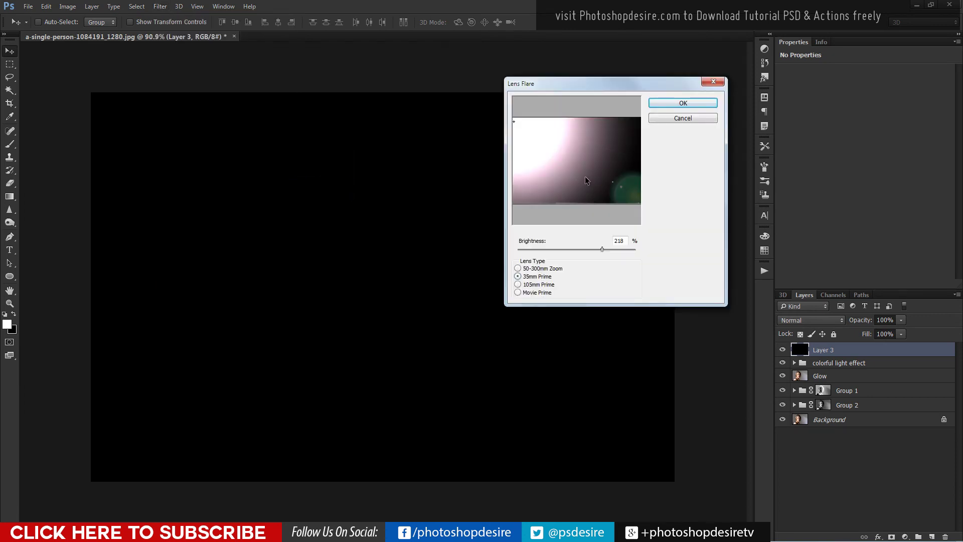
left_click_drag(577, 178, 511, 121)
left_click(551, 250)
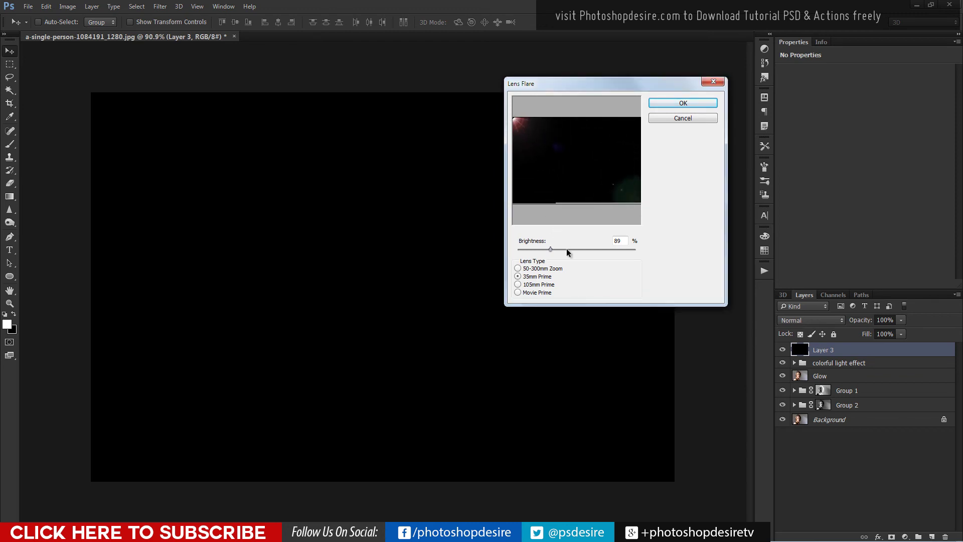
mouse_move(567, 249)
left_mouse_down()
mouse_move(588, 254)
mouse_move(577, 248)
left_mouse_up()
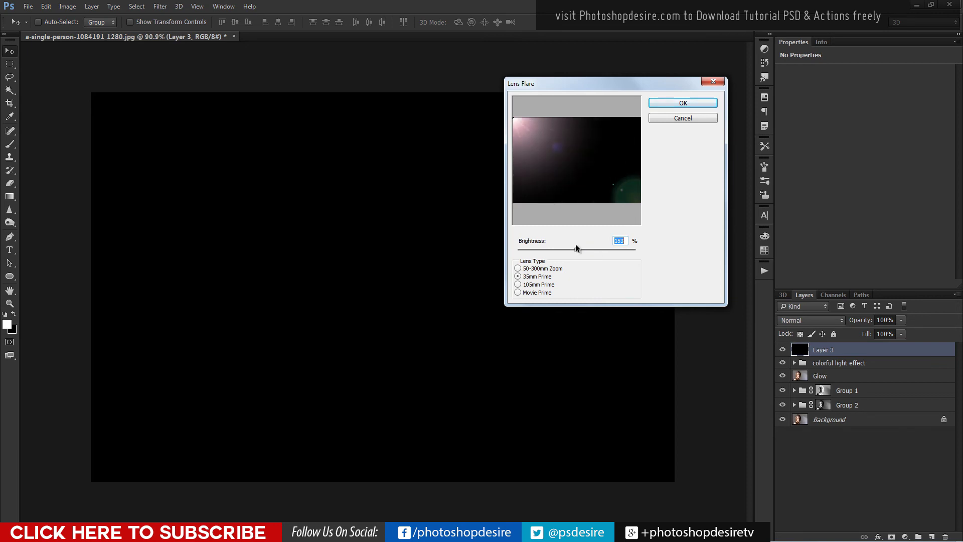
Step: Render the lens flare onto Layer 3 and set the layer's blend mode to Screen
left_click(684, 104)
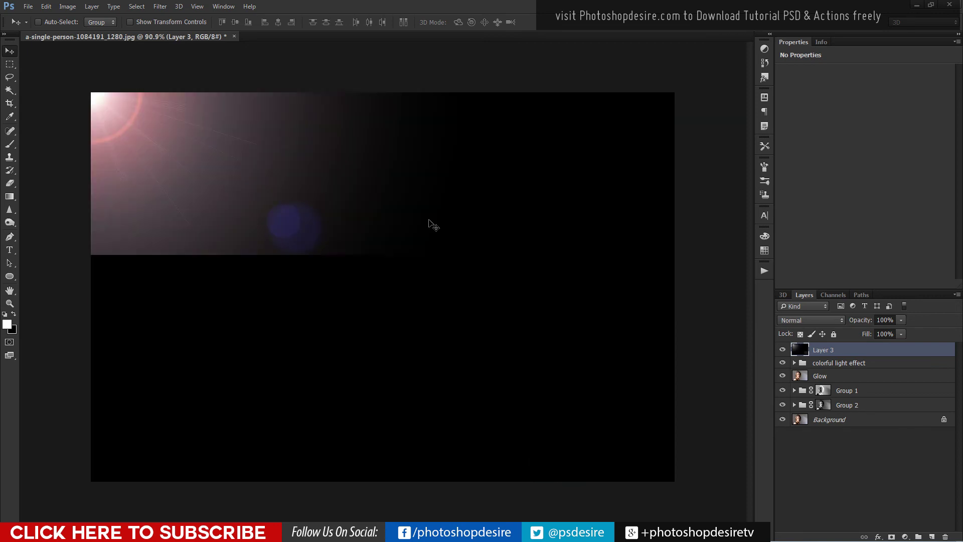
left_click(802, 320)
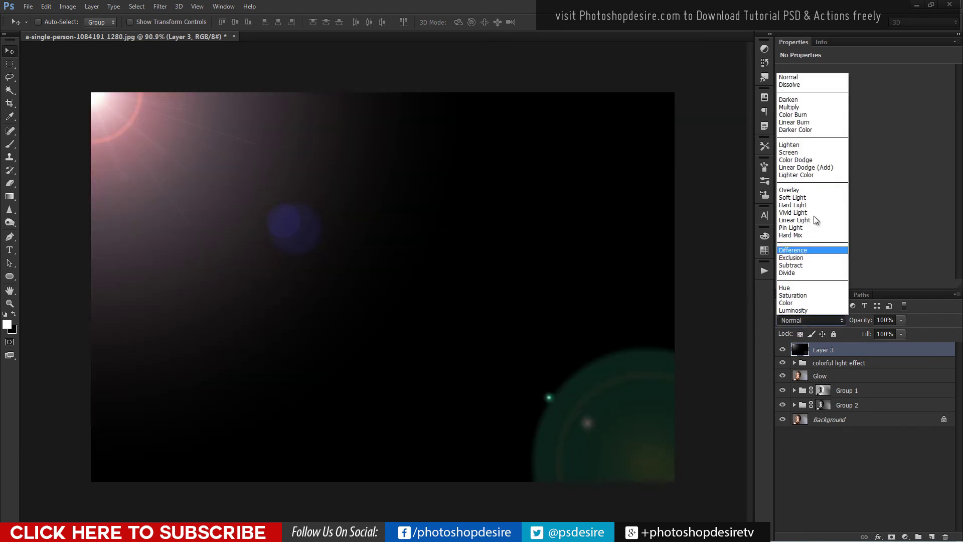
left_click(790, 152)
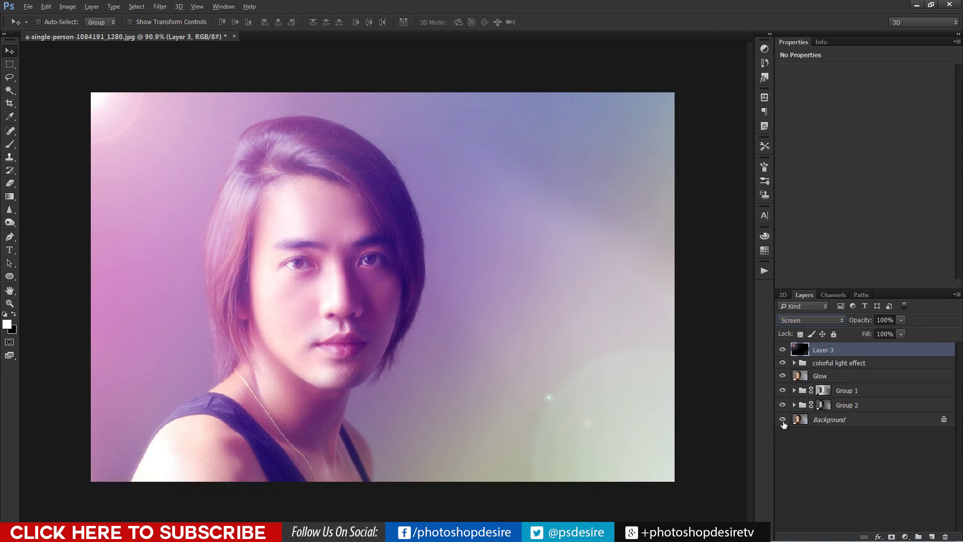
left_click(783, 421, "alt")
left_click(782, 421, "alt")
left_click(783, 421, "alt")
left_click(783, 421, "alt")
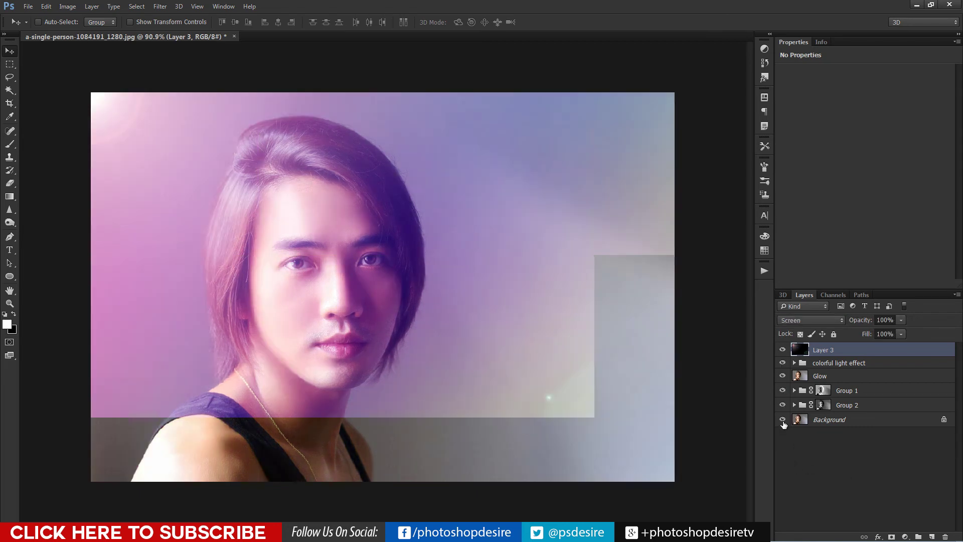
left_click(782, 420, "alt")
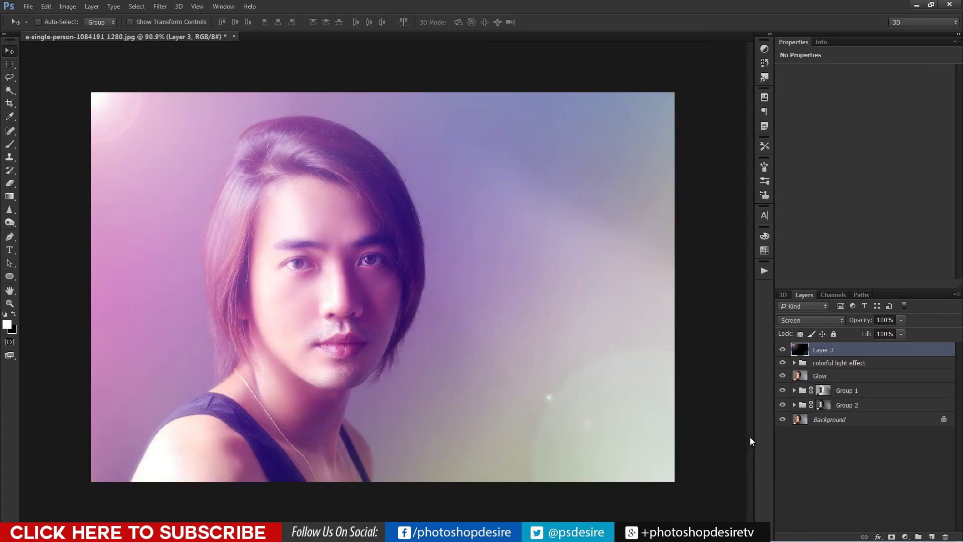